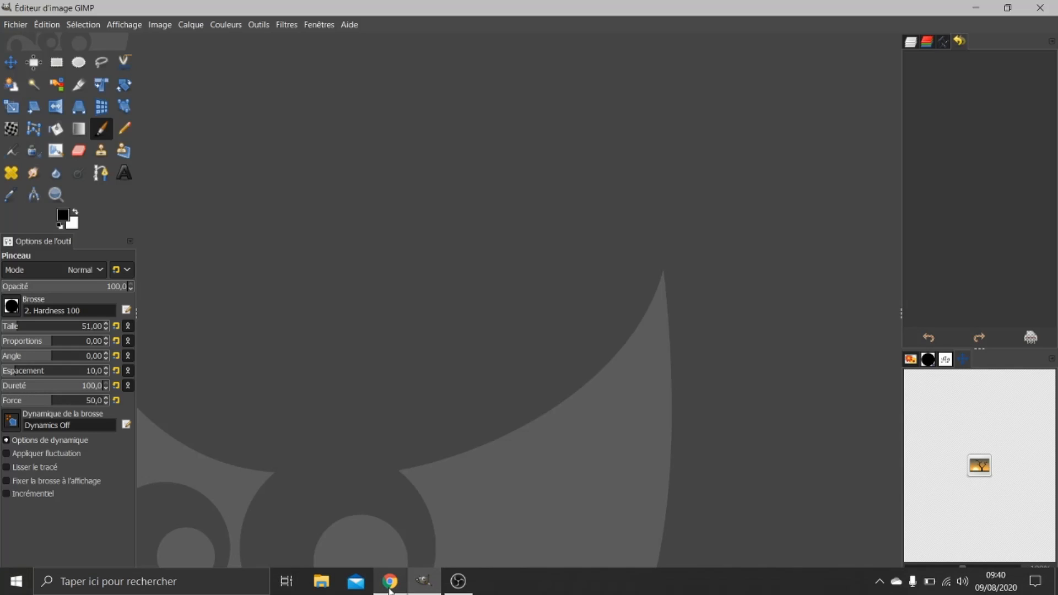
Step: Switch to Chrome and open the bookmarked SLOS-GIMPainter GitHub page from the GIMP favourites folder
{"action": "left_click", "coordinate": [391, 581]}
{"action": "scroll", "coordinate": [537, 316], "scroll_direction": "down", "scroll_amount": 6}
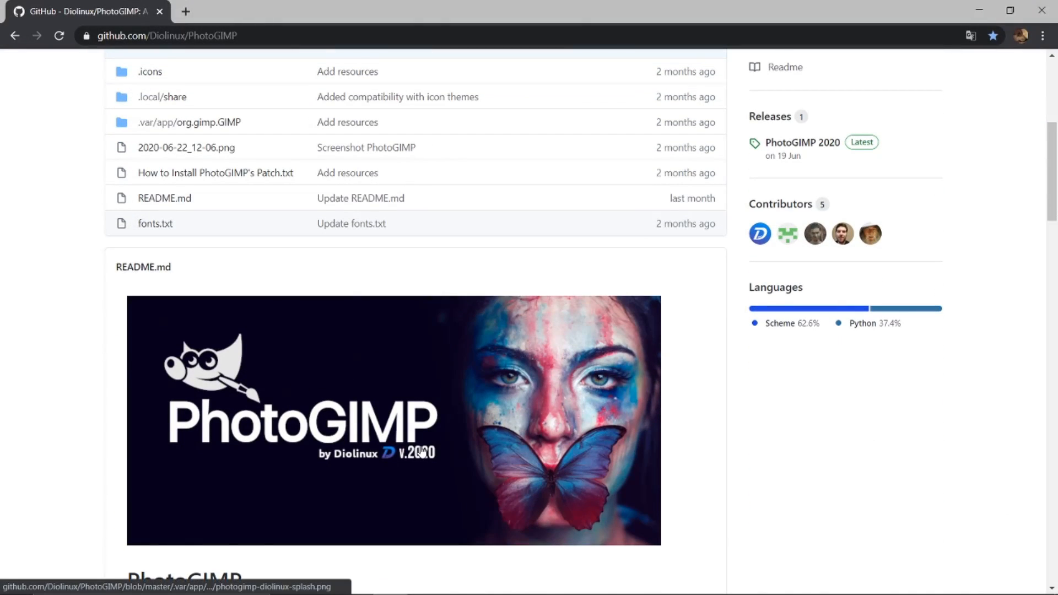
{"action": "scroll", "coordinate": [513, 380], "scroll_direction": "up", "scroll_amount": 6}
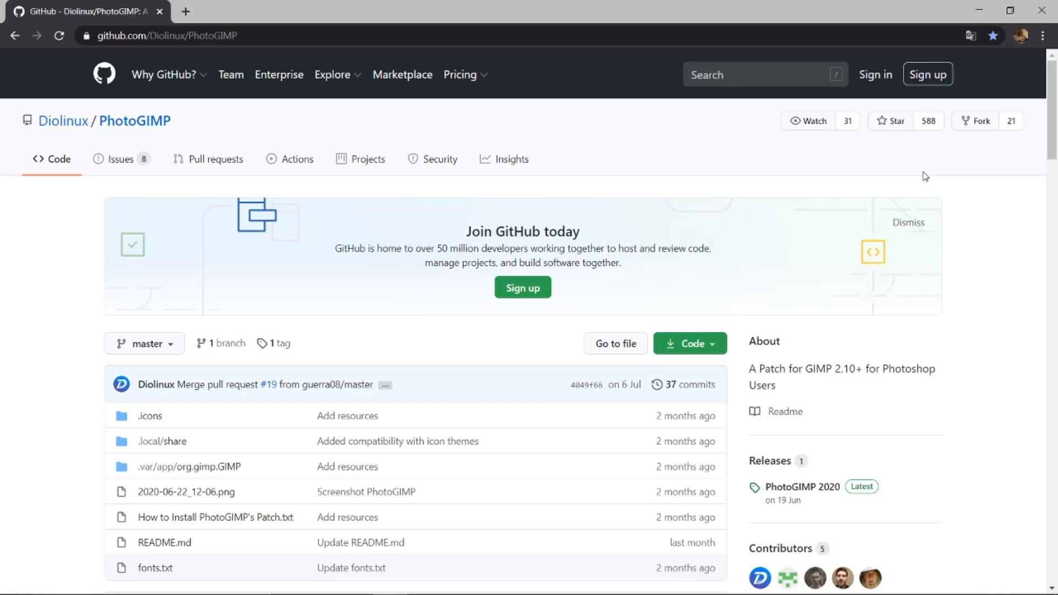
{"action": "left_click", "coordinate": [1041, 35]}
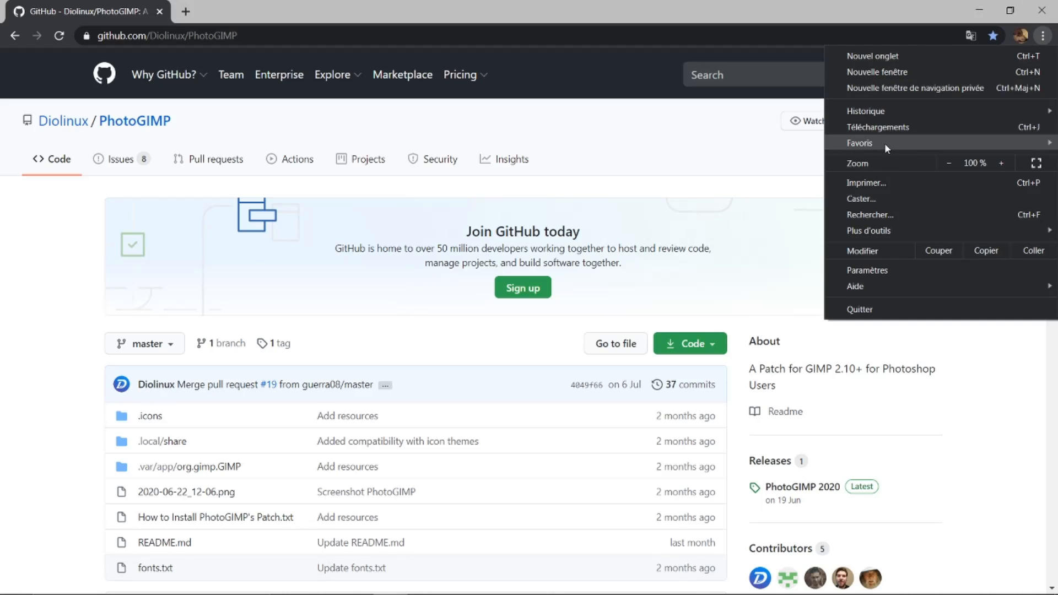
{"action": "mouse_move", "coordinate": [884, 144]}
{"action": "mouse_move", "coordinate": [615, 354]}
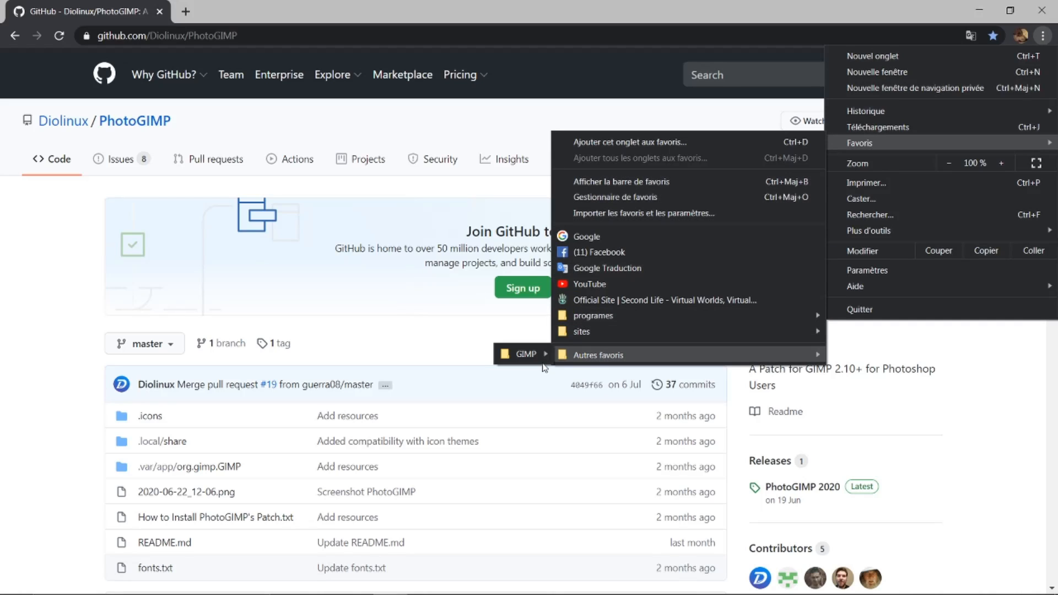
{"action": "mouse_move", "coordinate": [536, 358]}
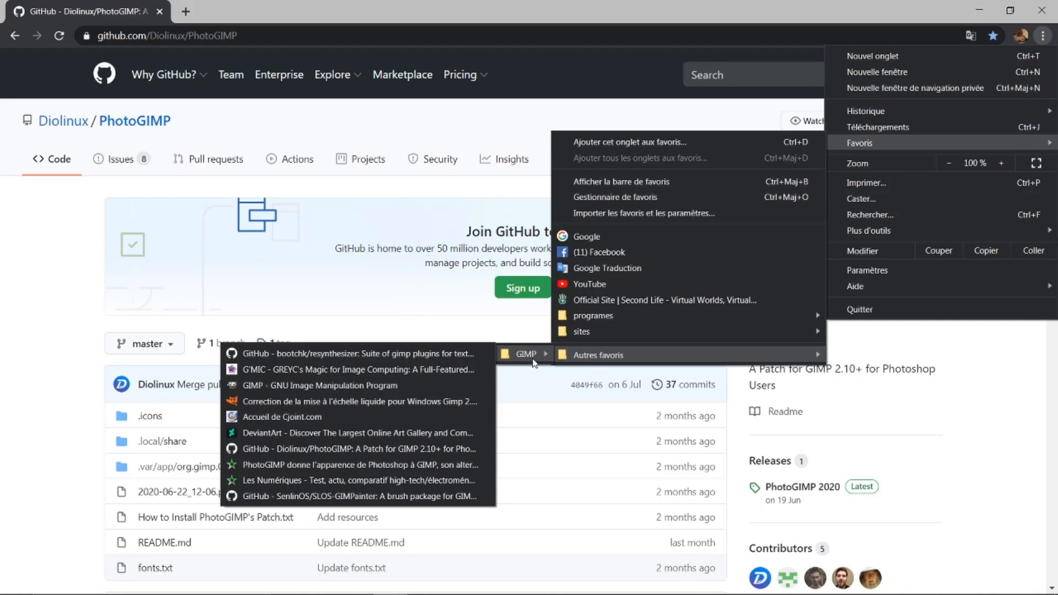
{"action": "left_click", "coordinate": [262, 494]}
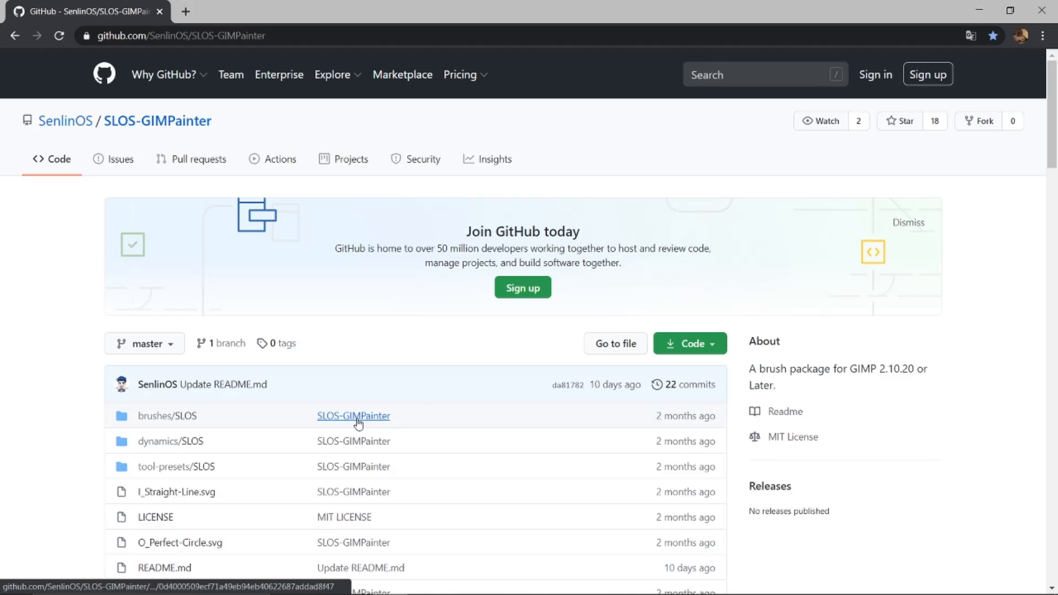
Step: Review the SLOS-GIMPainter repository's files and README, and open its code download options
{"action": "scroll", "coordinate": [466, 417], "scroll_direction": "down", "scroll_amount": 1}
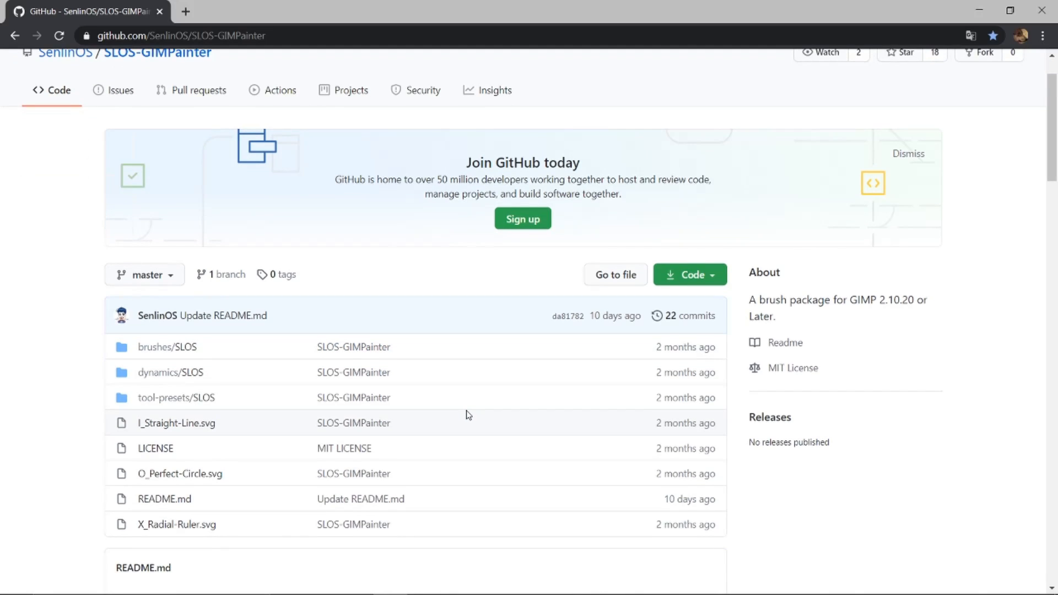
{"action": "scroll", "coordinate": [467, 415], "scroll_direction": "down", "scroll_amount": 7}
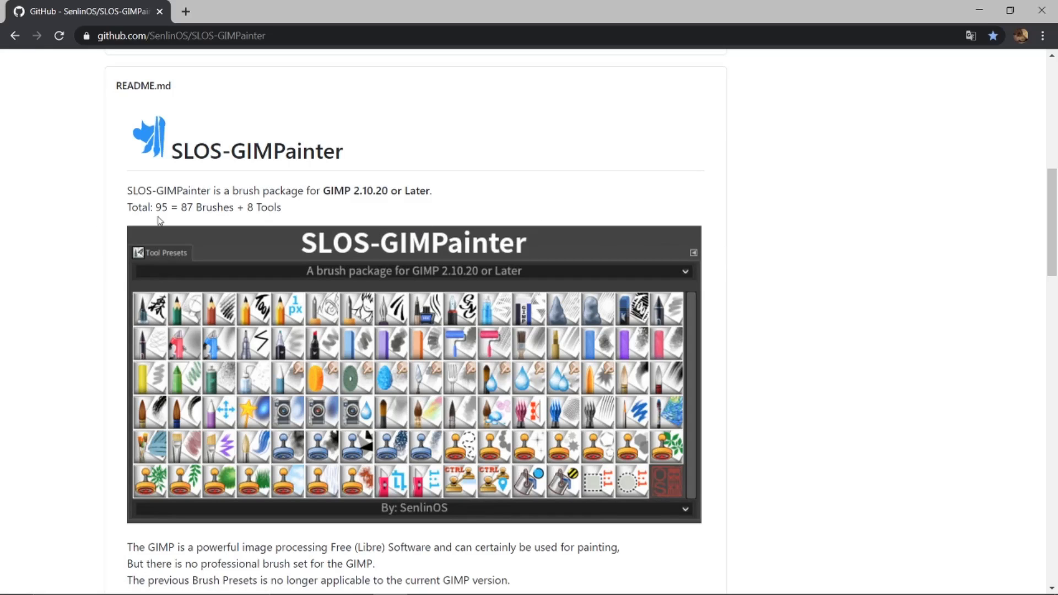
{"action": "scroll", "coordinate": [871, 231], "scroll_direction": "up", "scroll_amount": 5}
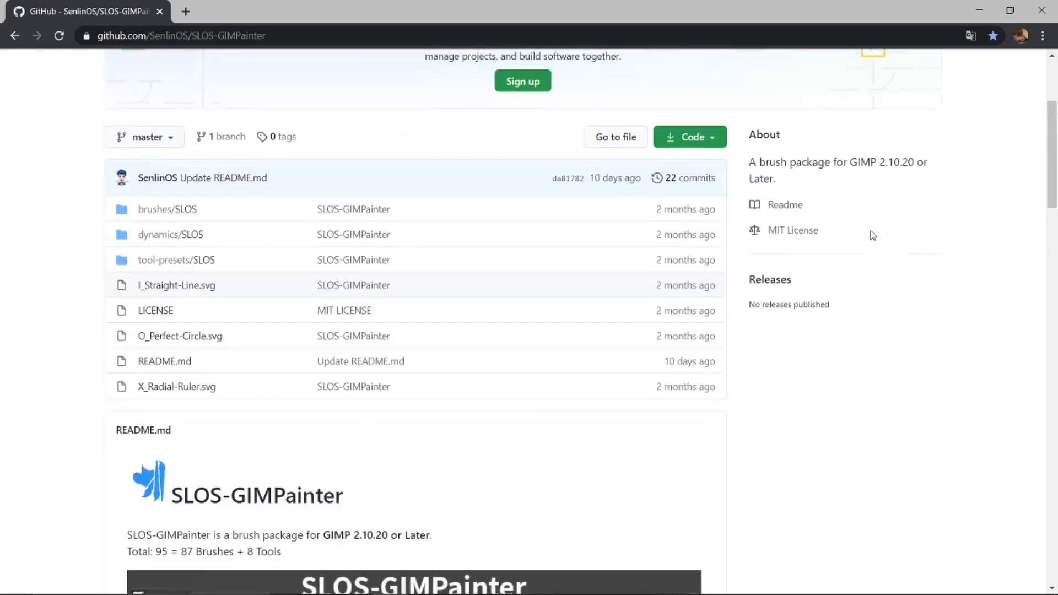
{"action": "scroll", "coordinate": [873, 235], "scroll_direction": "up", "scroll_amount": 1}
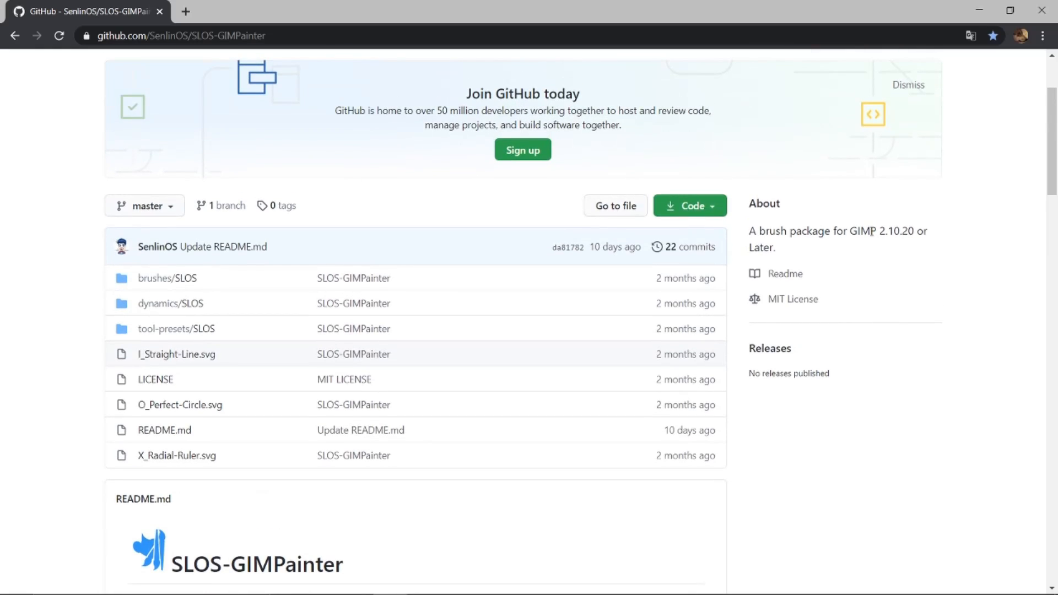
{"action": "left_click", "coordinate": [714, 207]}
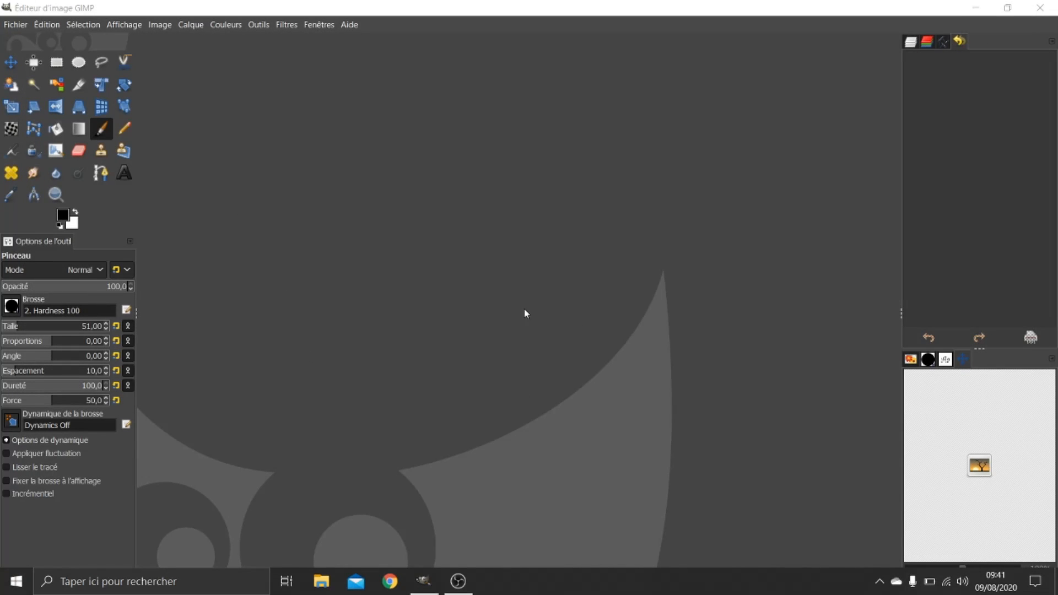
Step: Open the Téléchargements folder in File Explorer
{"action": "left_click", "coordinate": [16, 582]}
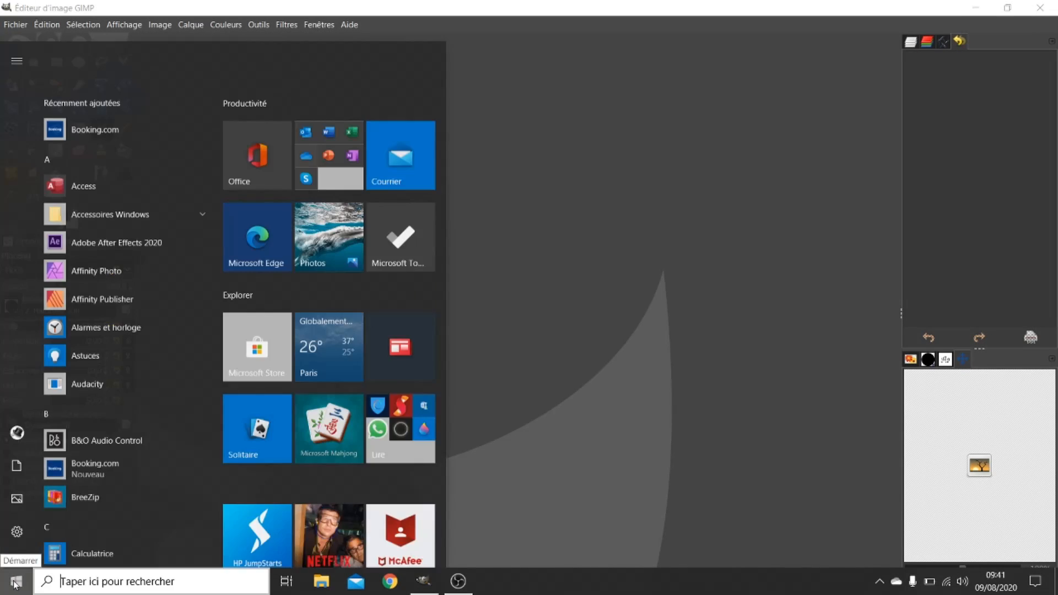
{"action": "left_click", "coordinate": [16, 460]}
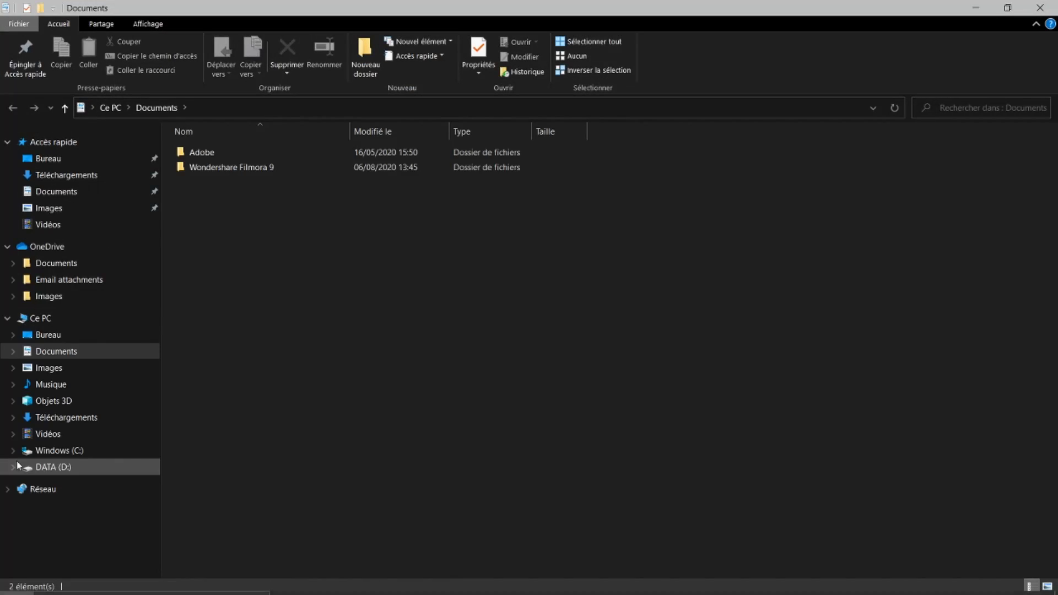
{"action": "left_click", "coordinate": [65, 418]}
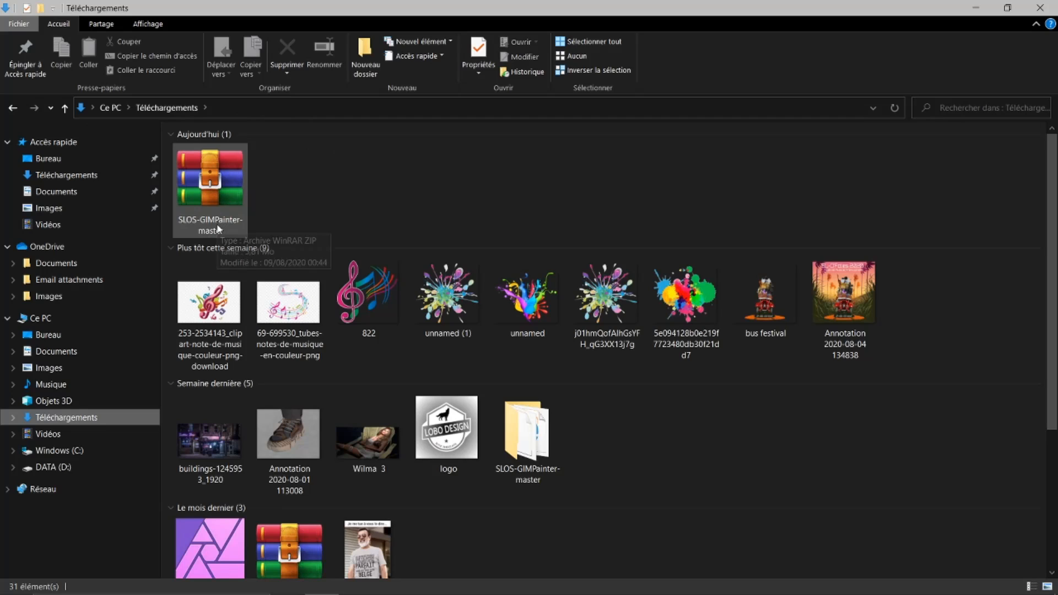
{"action": "right_click", "coordinate": [212, 183]}
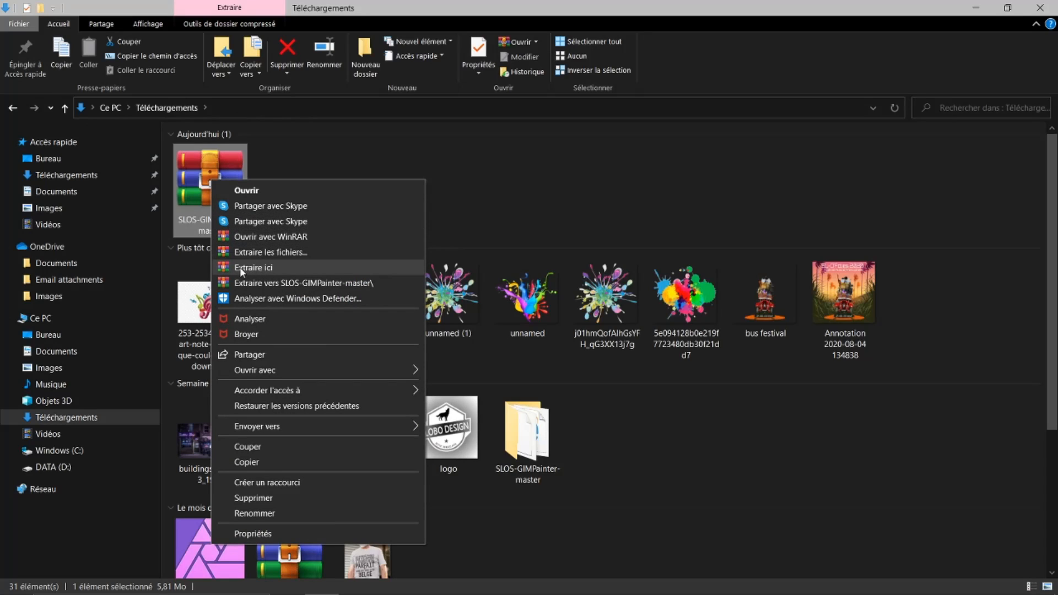
{"action": "left_click", "coordinate": [567, 226]}
{"action": "left_click", "coordinate": [569, 228]}
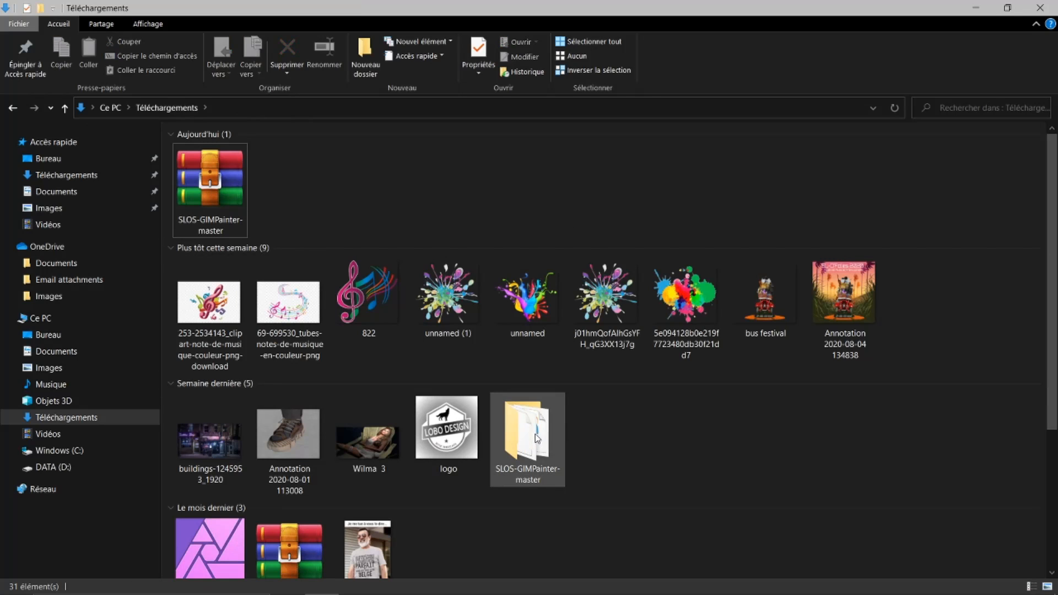
Step: Open the extracted SLOS-GIMPainter-master folder among the downloads
{"action": "scroll", "coordinate": [626, 432], "scroll_direction": "down", "scroll_amount": 3}
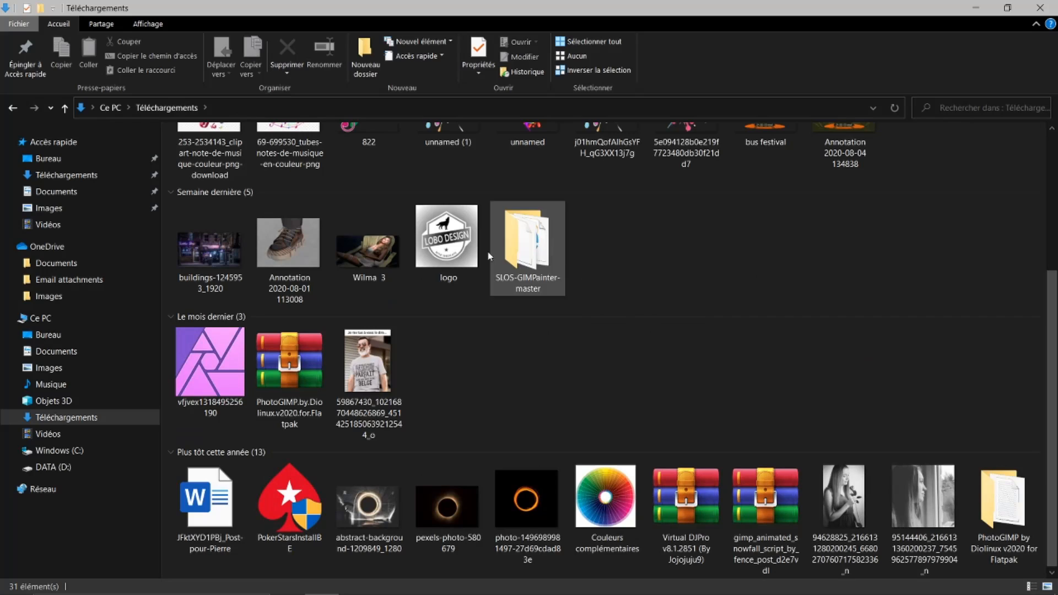
{"action": "scroll", "coordinate": [543, 215], "scroll_direction": "up", "scroll_amount": 3}
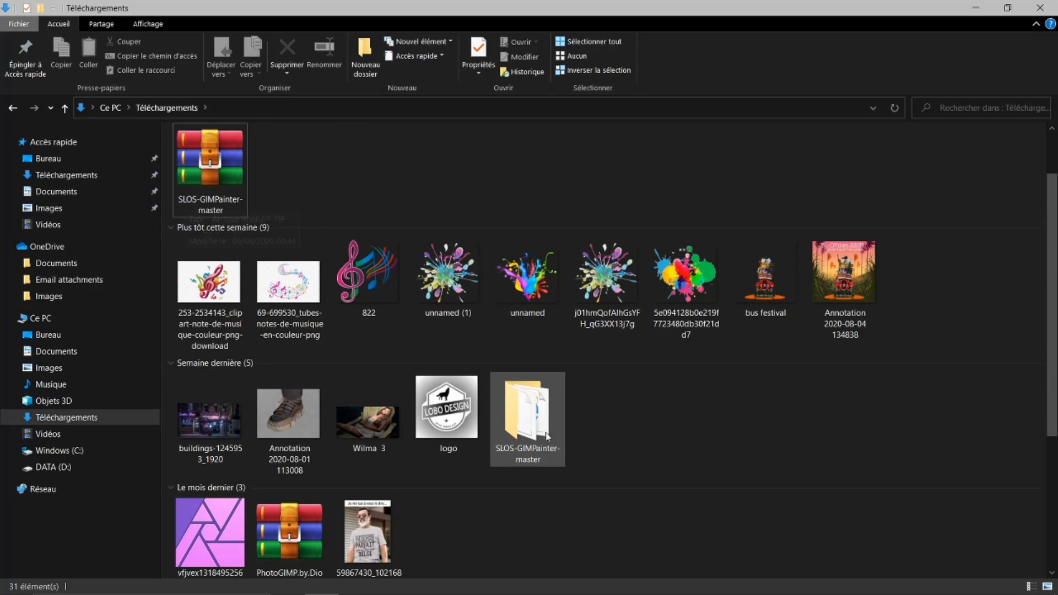
{"action": "mouse_move", "coordinate": [534, 422]}
{"action": "double_click", "coordinate": [535, 422]}
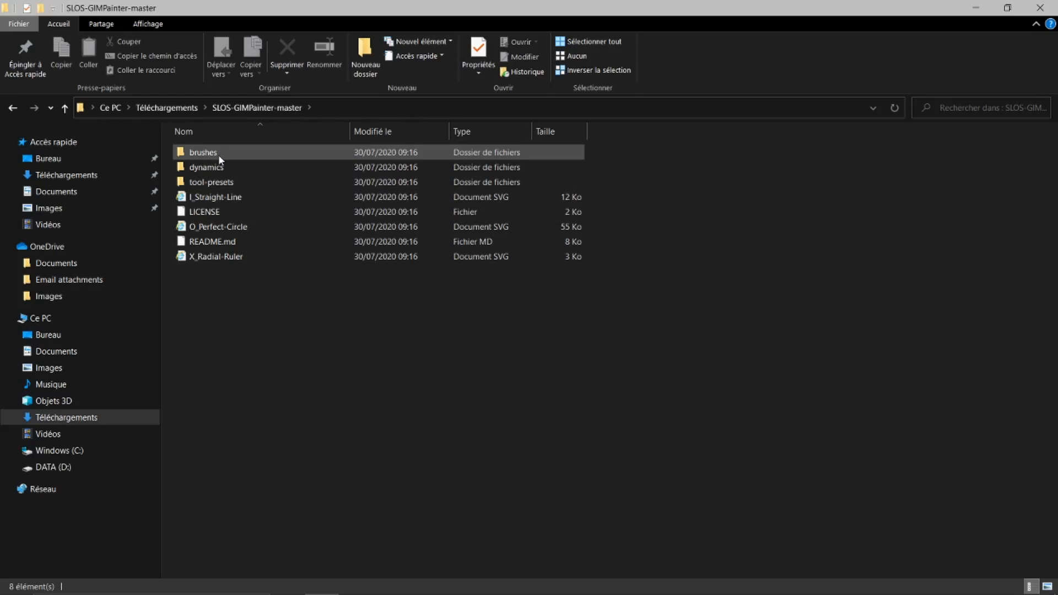
{"action": "mouse_move", "coordinate": [224, 204]}
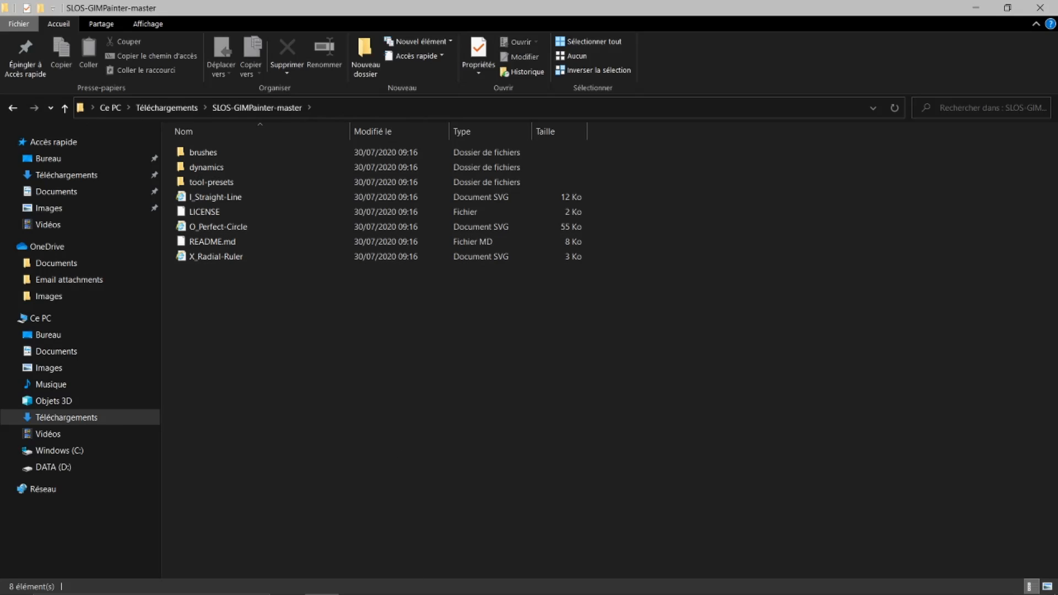
Step: Switch to GIMP and open the Brosses folder settings under Dossiers in the Préférences
{"action": "left_click", "coordinate": [425, 581]}
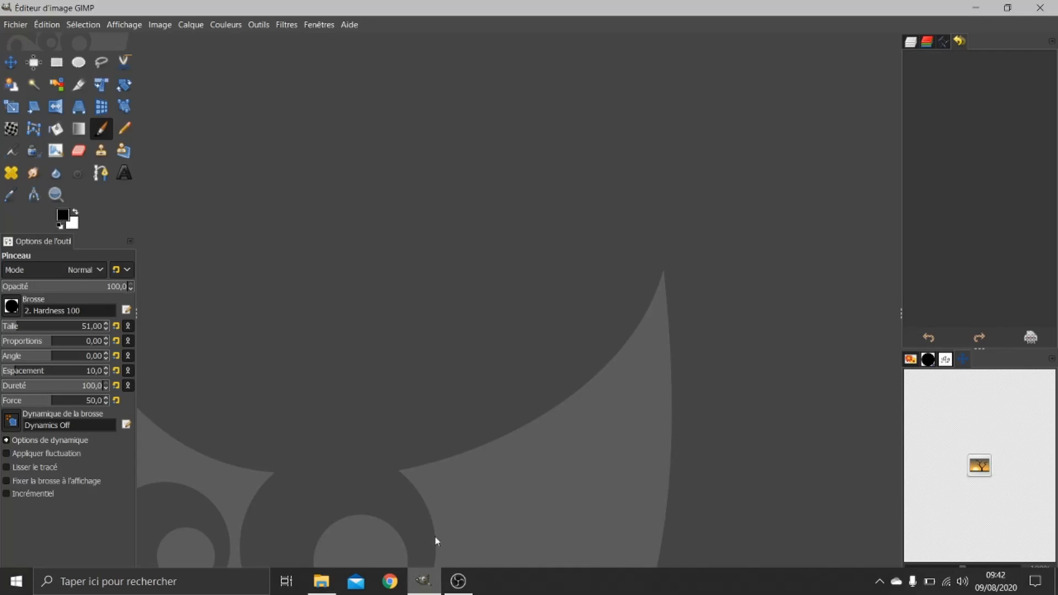
{"action": "left_click", "coordinate": [41, 26]}
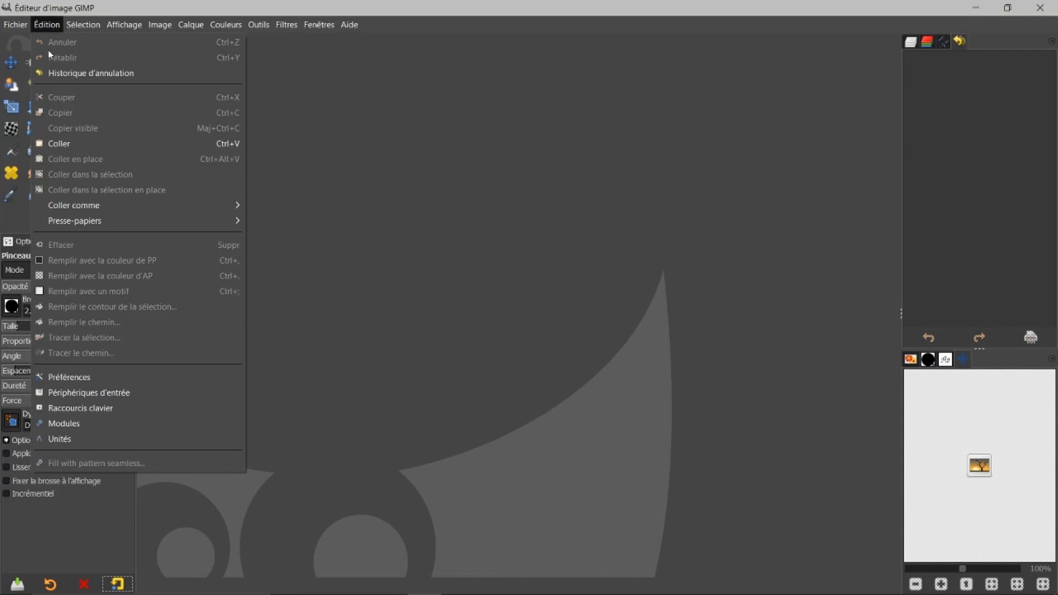
{"action": "left_click", "coordinate": [61, 378]}
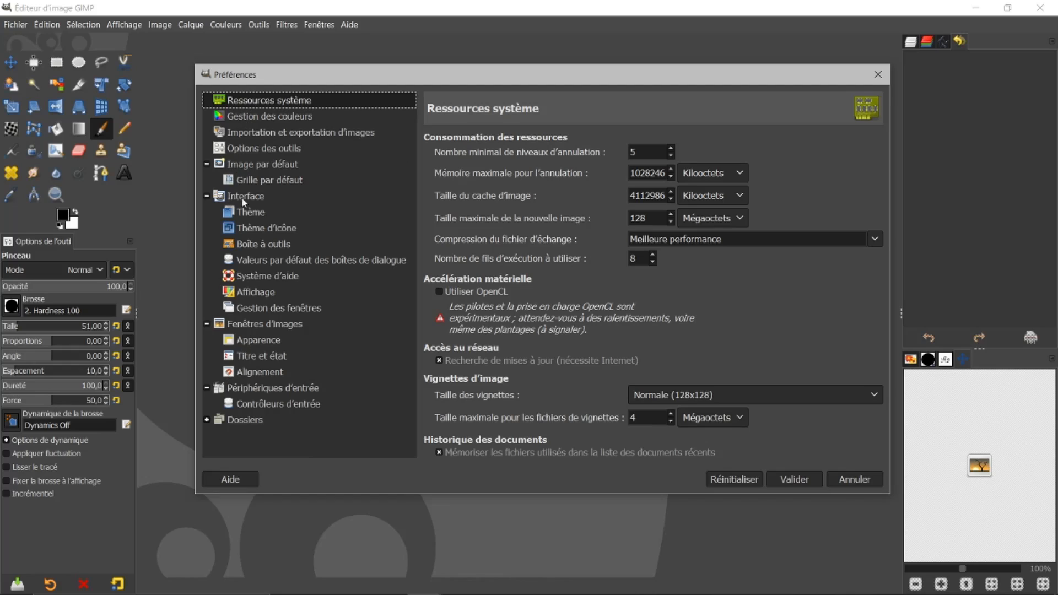
{"action": "left_click", "coordinate": [207, 419]}
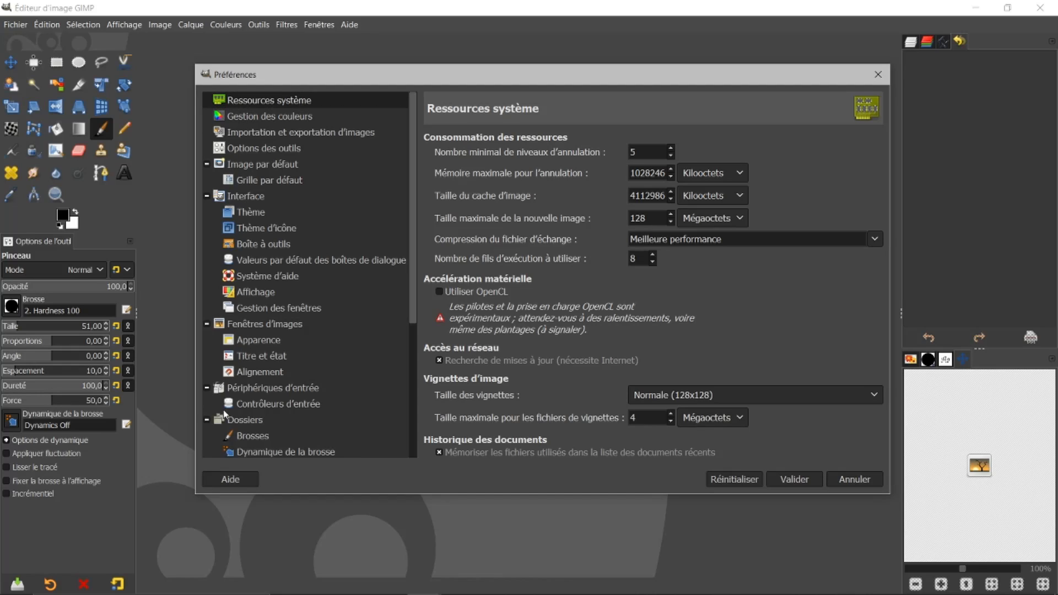
{"action": "scroll", "coordinate": [311, 346], "scroll_direction": "down", "scroll_amount": 1}
{"action": "scroll", "coordinate": [310, 346], "scroll_direction": "down", "scroll_amount": 2}
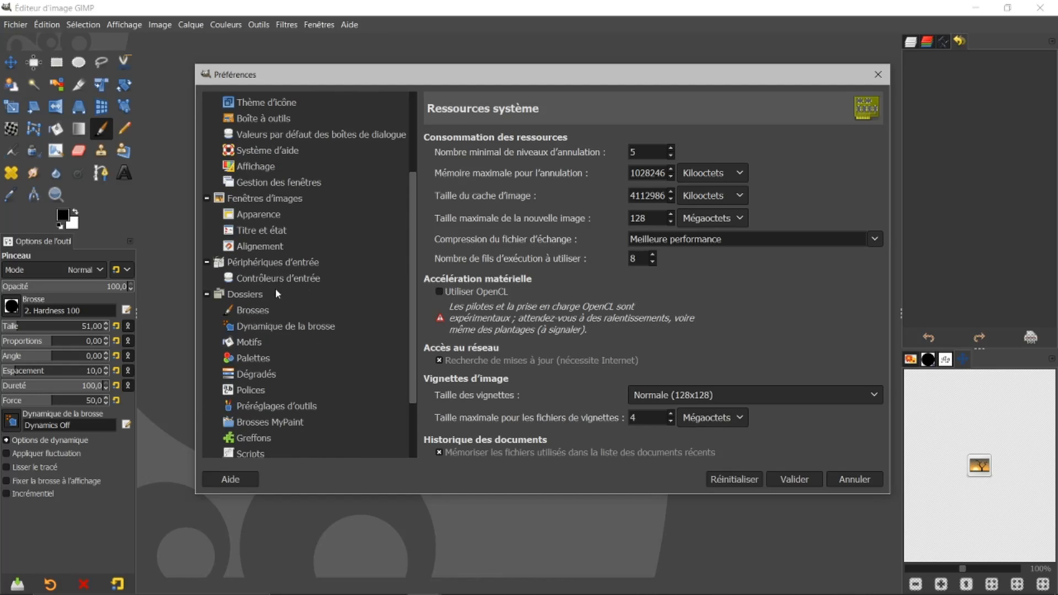
{"action": "left_click", "coordinate": [241, 312]}
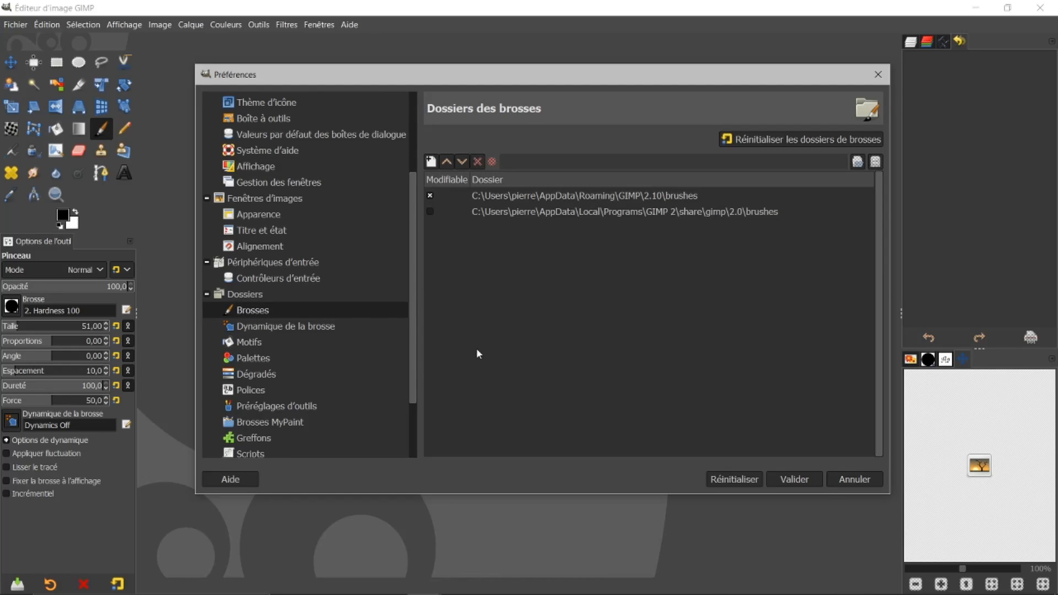
Step: Switch to File Explorer, open the brushes folder of SLOS-GIMPainter-master and copy its full path
{"action": "mouse_move", "coordinate": [365, 584]}
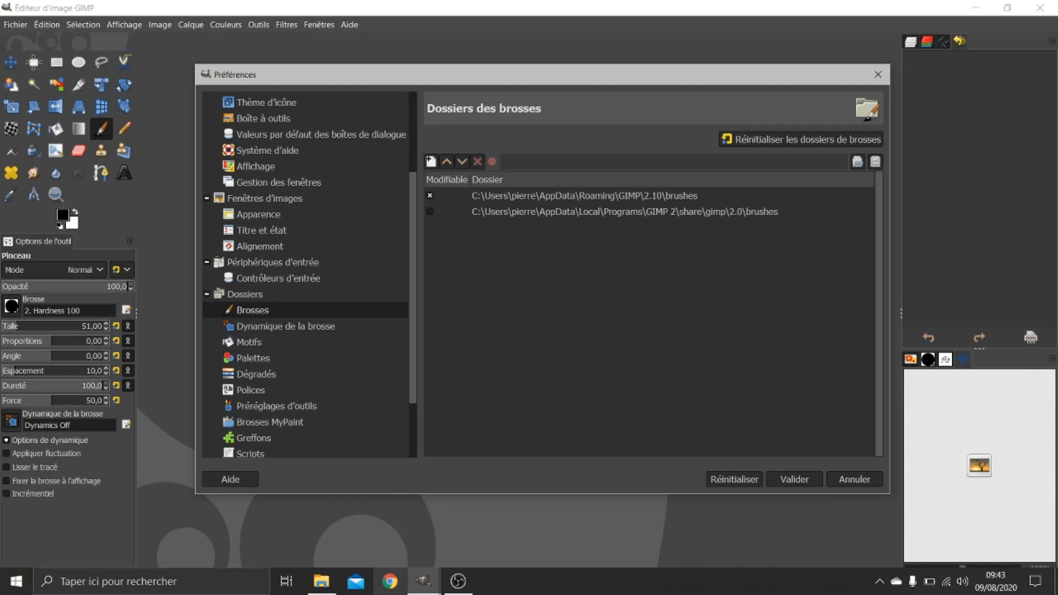
{"action": "left_click", "coordinate": [324, 583]}
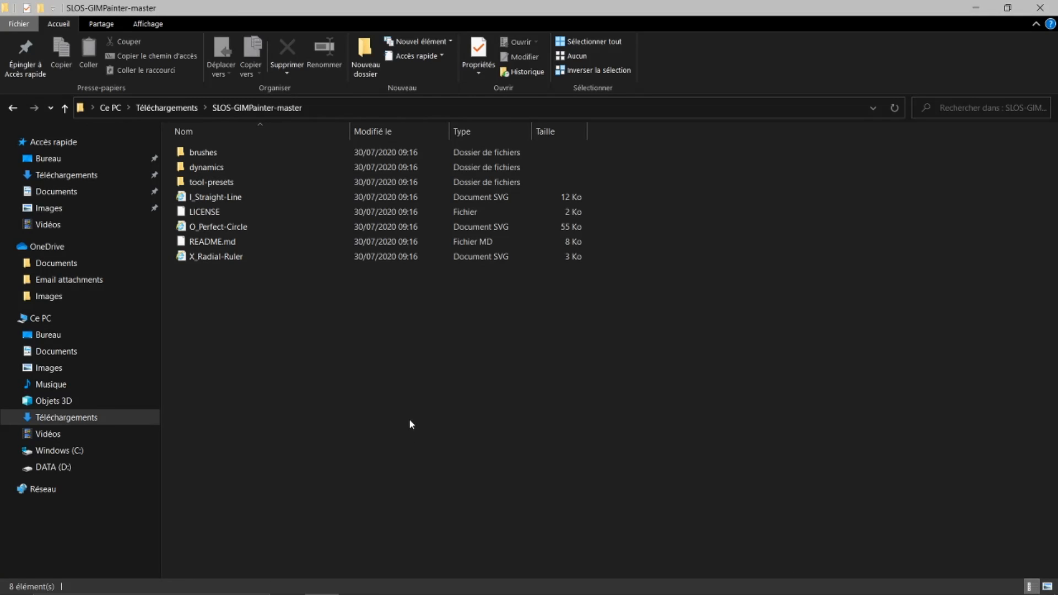
{"action": "double_click", "coordinate": [199, 153]}
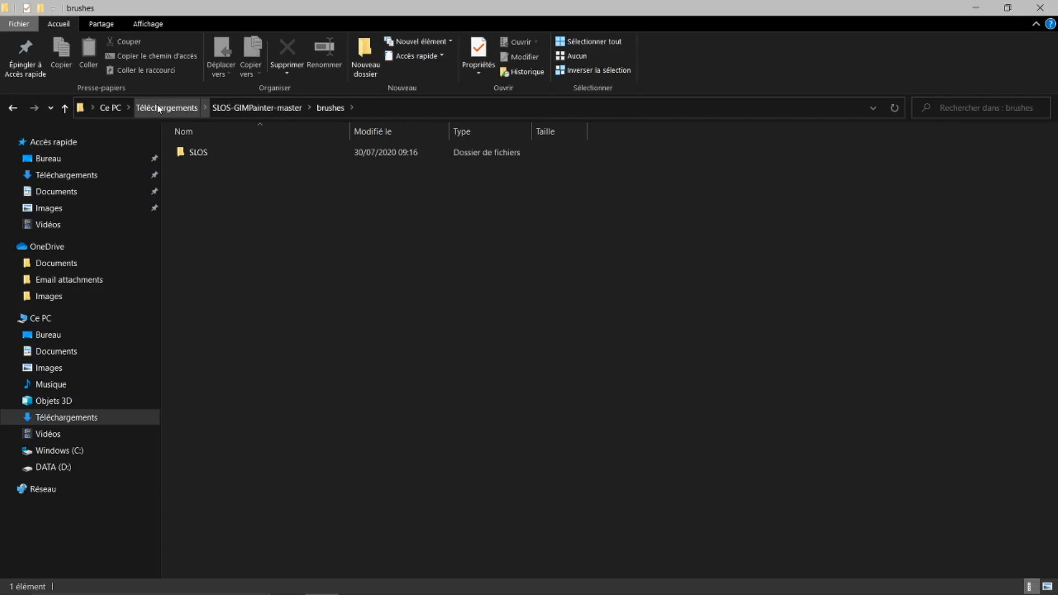
{"action": "left_click", "coordinate": [384, 109]}
{"action": "key", "text": "cmd+c"}
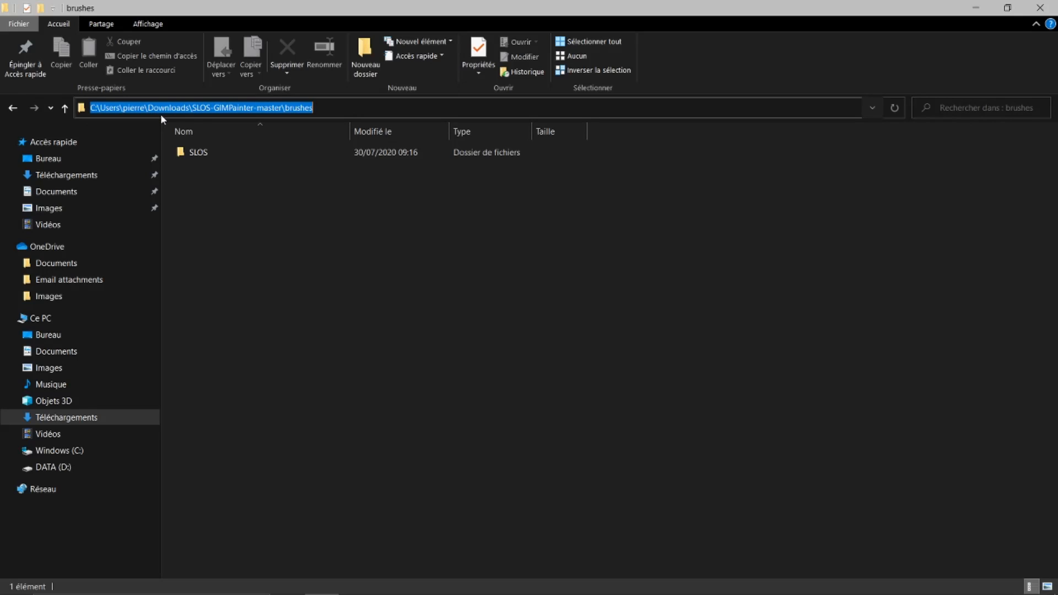
{"action": "right_click", "coordinate": [368, 107]}
Step: Switch to the GIMP Préférences and add the copied SLOS-GIMPainter-master\brushes path to the brush folders
{"action": "mouse_move", "coordinate": [314, 593]}
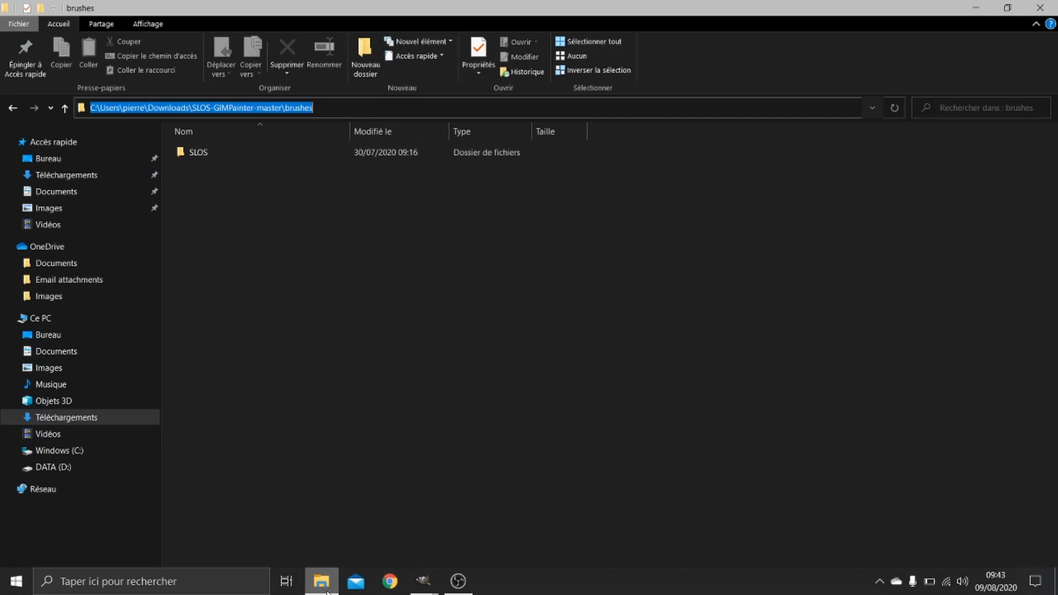
{"action": "mouse_move", "coordinate": [422, 580]}
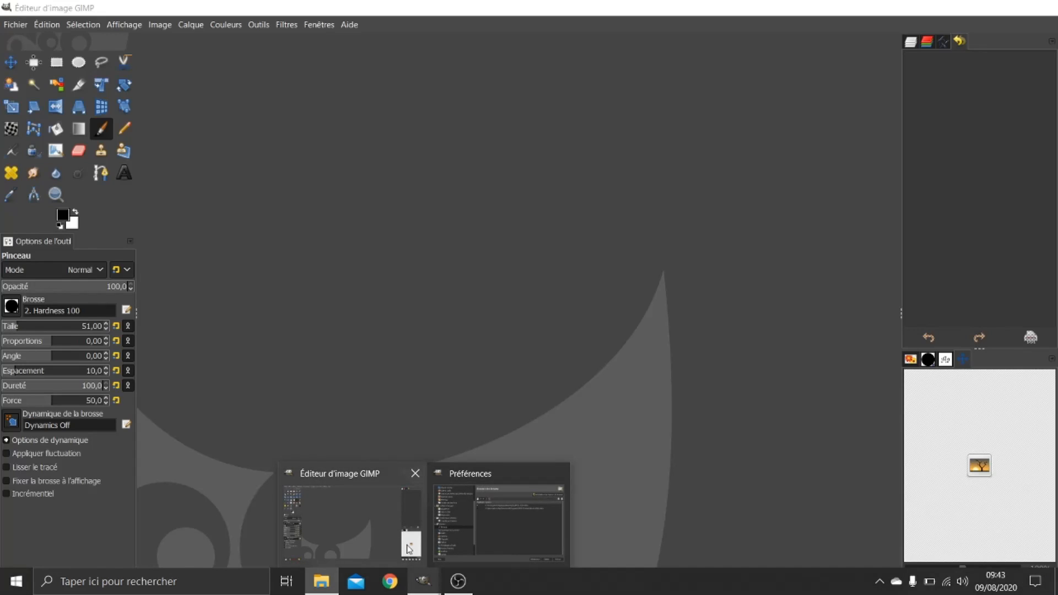
{"action": "mouse_move", "coordinate": [472, 531]}
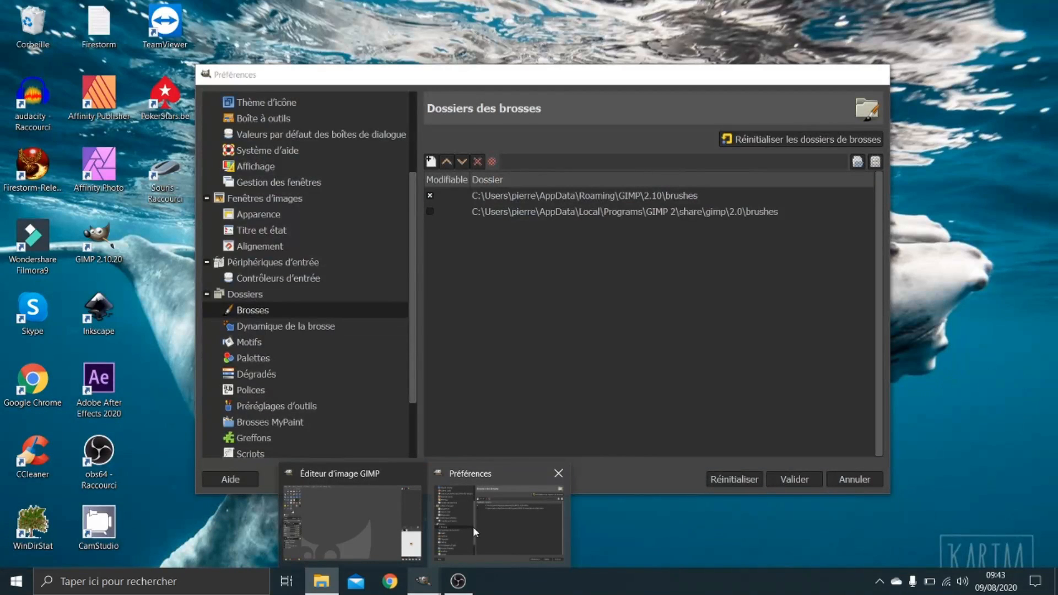
{"action": "left_click", "coordinate": [501, 526]}
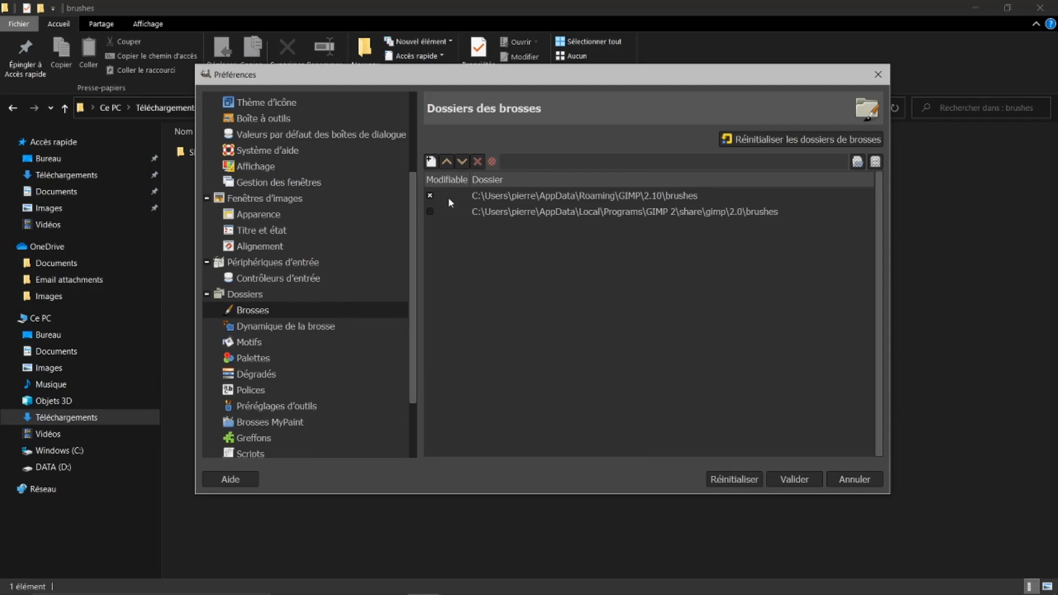
{"action": "left_click", "coordinate": [431, 162]}
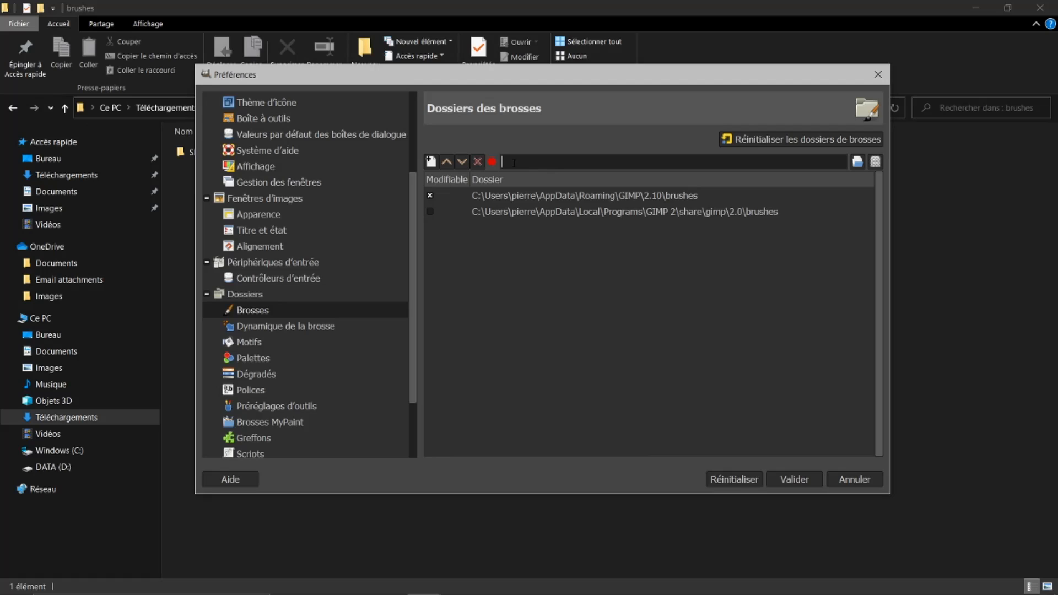
{"action": "right_click", "coordinate": [544, 166]}
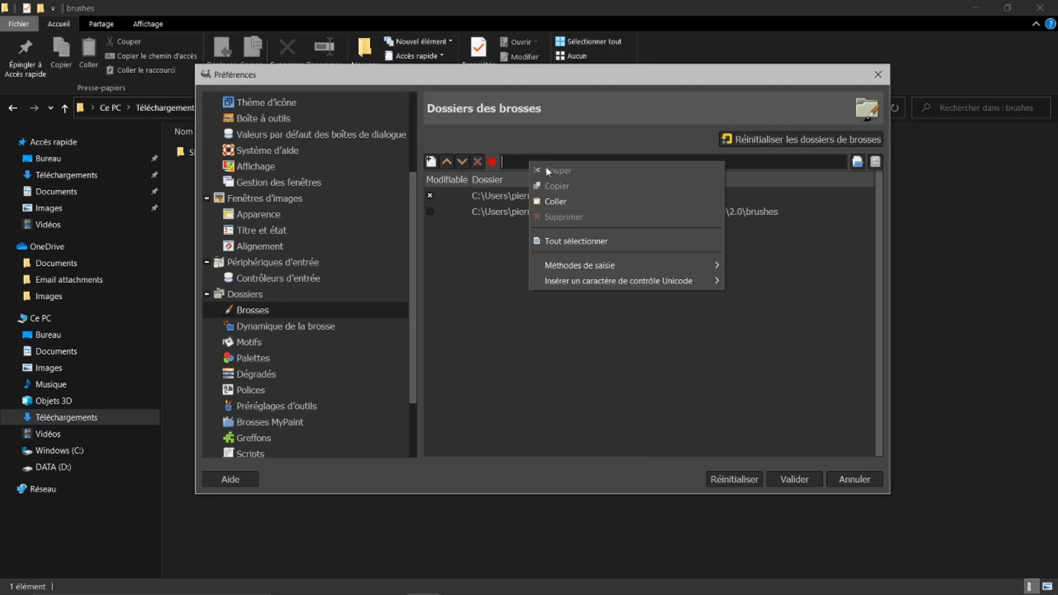
{"action": "left_click", "coordinate": [561, 202]}
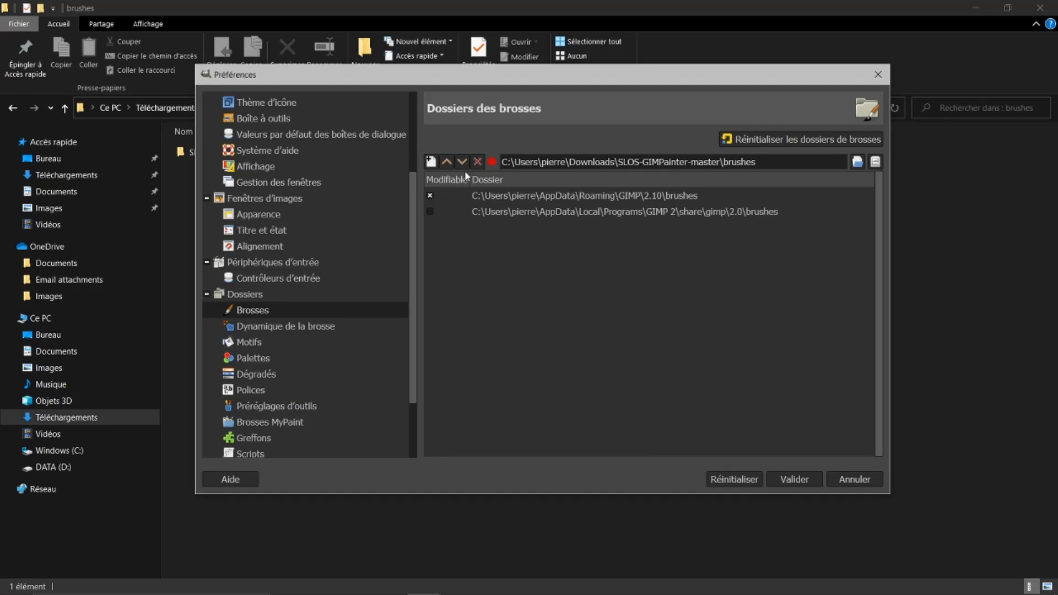
{"action": "left_click", "coordinate": [430, 162]}
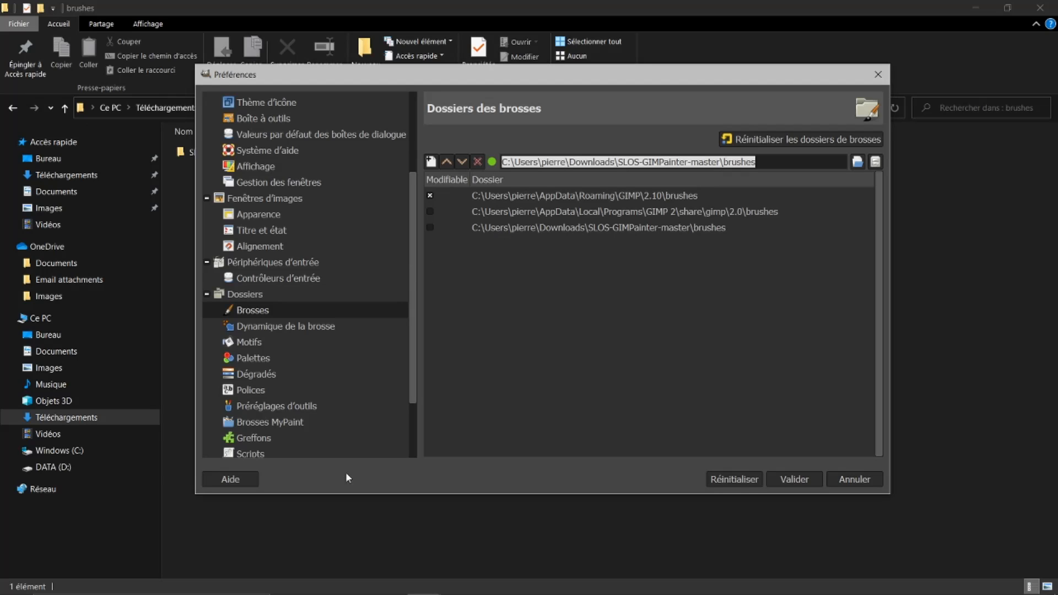
Step: Switch to File Explorer, open the dynamics folder of SLOS-GIMPainter-master and copy its full path
{"action": "left_click", "coordinate": [321, 580]}
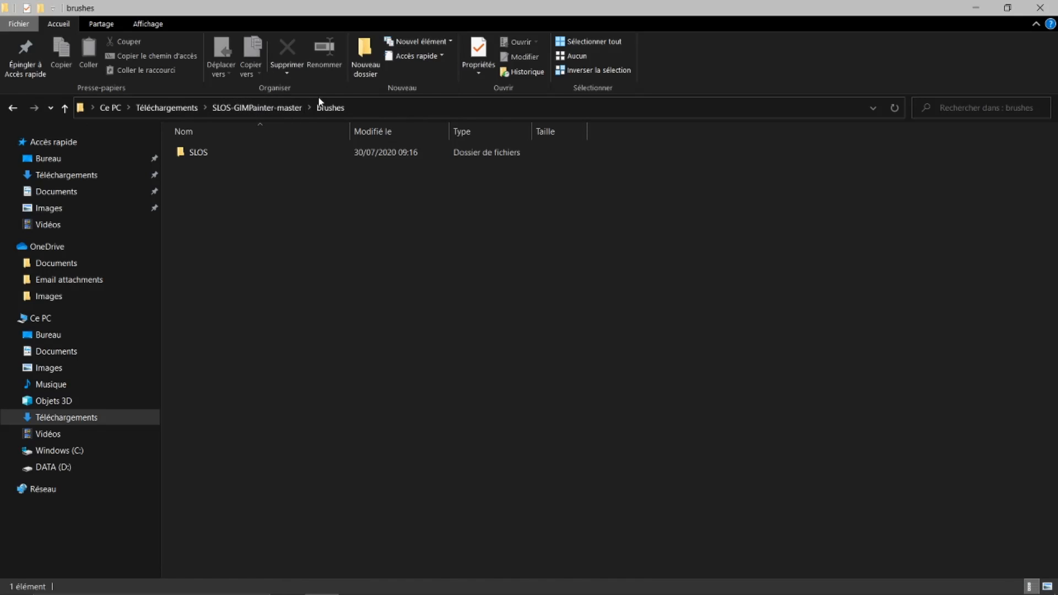
{"action": "left_click", "coordinate": [276, 106]}
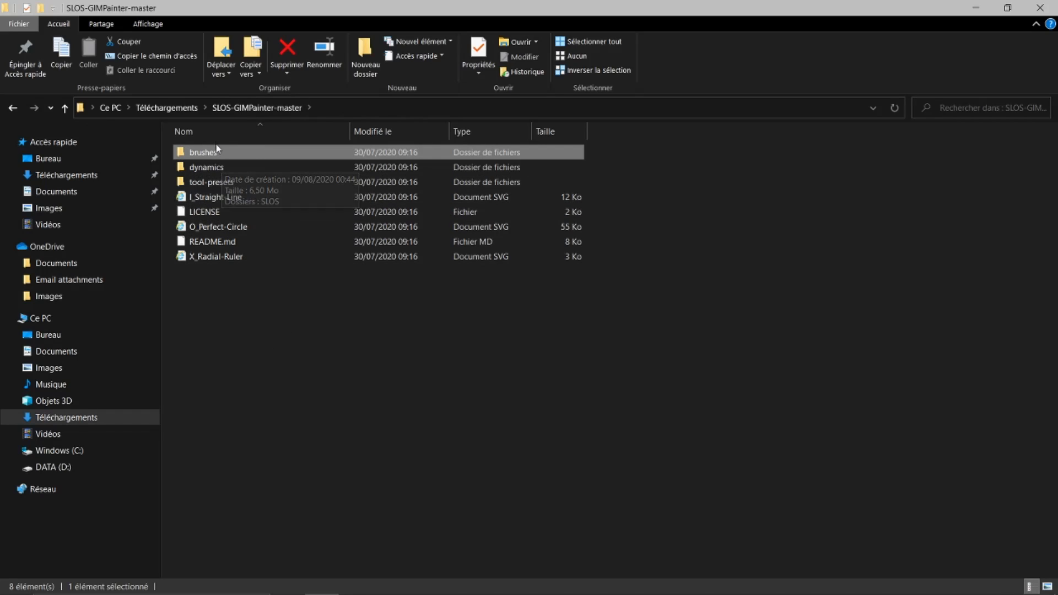
{"action": "double_click", "coordinate": [199, 168]}
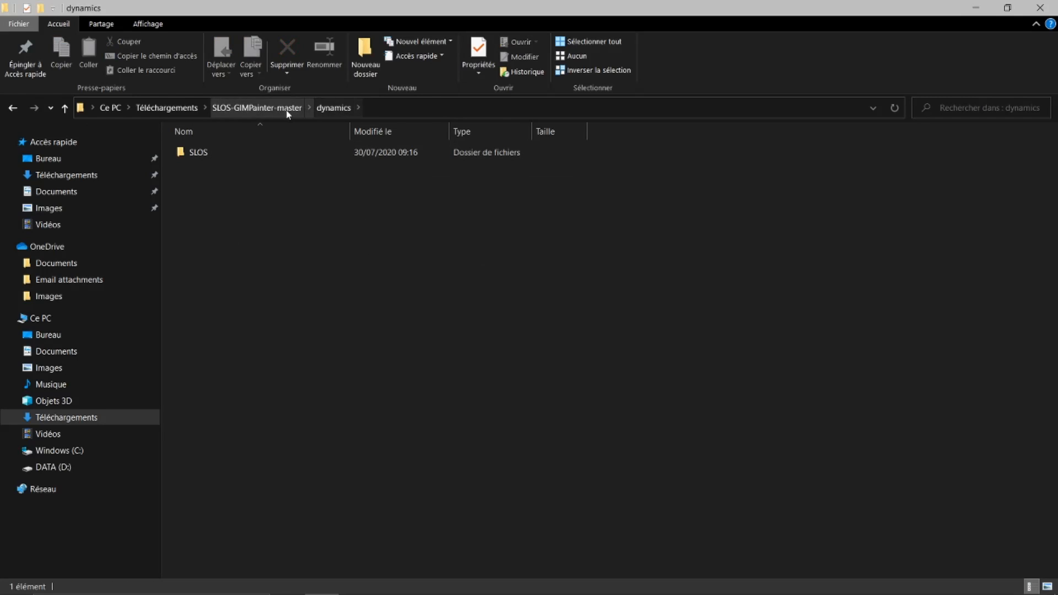
{"action": "left_click", "coordinate": [385, 109]}
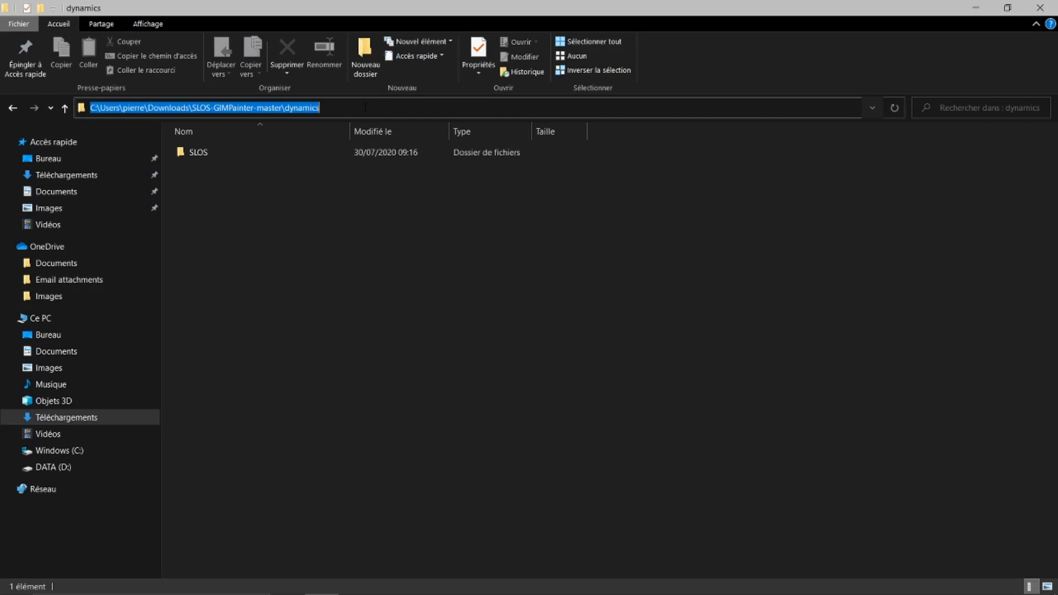
{"action": "right_click", "coordinate": [365, 107]}
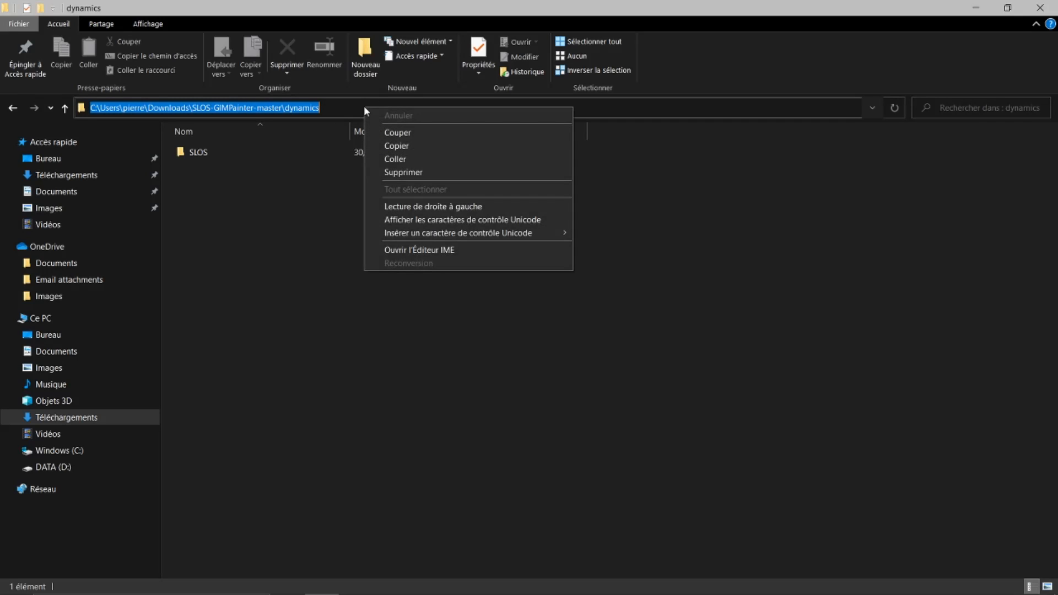
{"action": "left_click", "coordinate": [396, 145]}
Step: Switch to the GIMP Préférences and add the copied SLOS-GIMPainter-master\dynamics path to the Dynamique de la brosse folders
{"action": "mouse_move", "coordinate": [386, 594]}
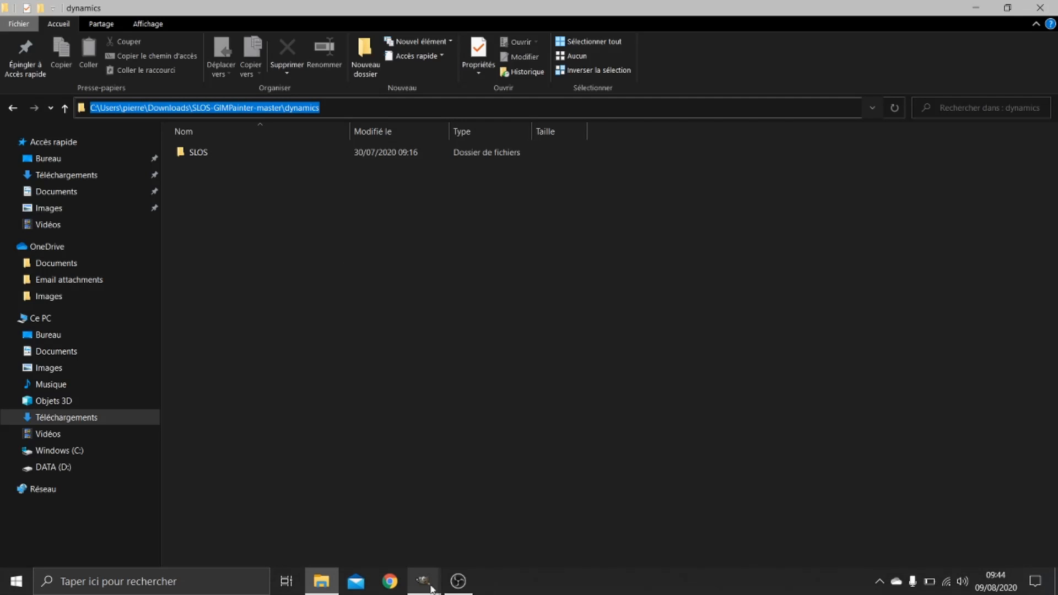
{"action": "mouse_move", "coordinate": [428, 585]}
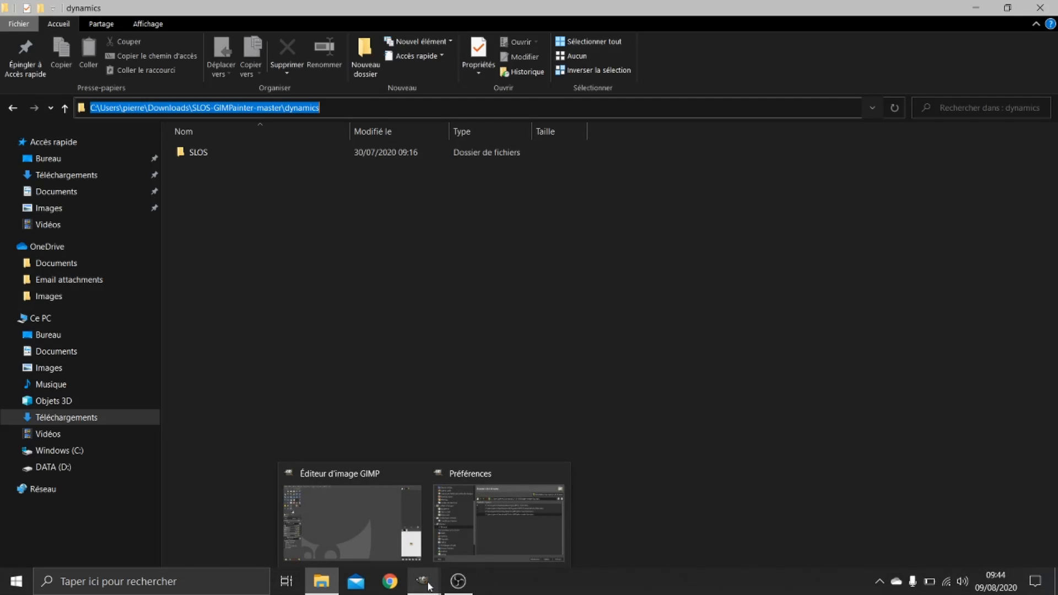
{"action": "left_click", "coordinate": [496, 510]}
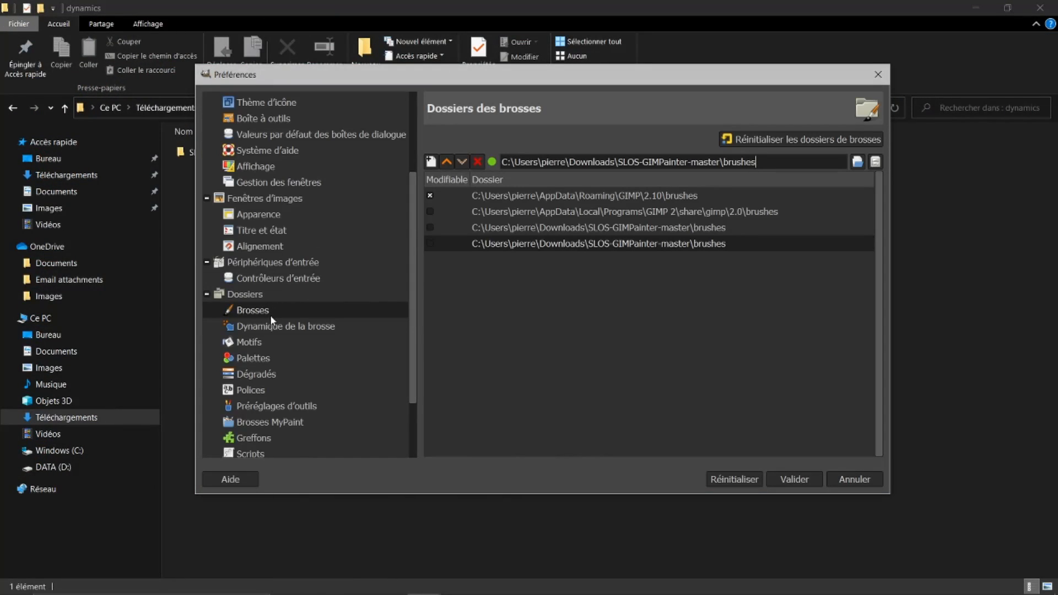
{"action": "left_click_drag", "start_coordinate": [432, 74], "coordinate": [485, 97]}
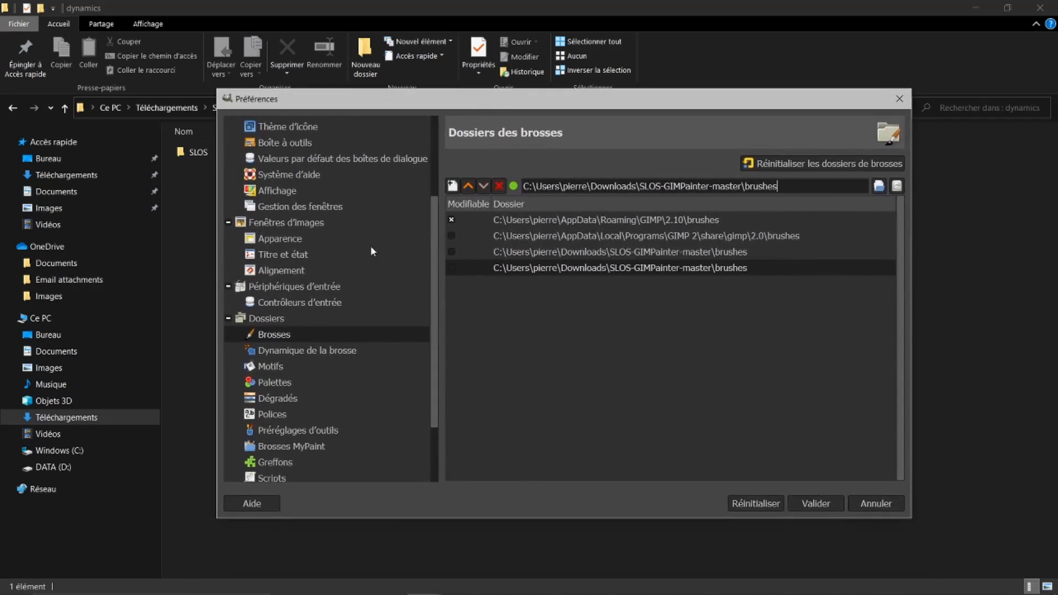
{"action": "left_click", "coordinate": [320, 351]}
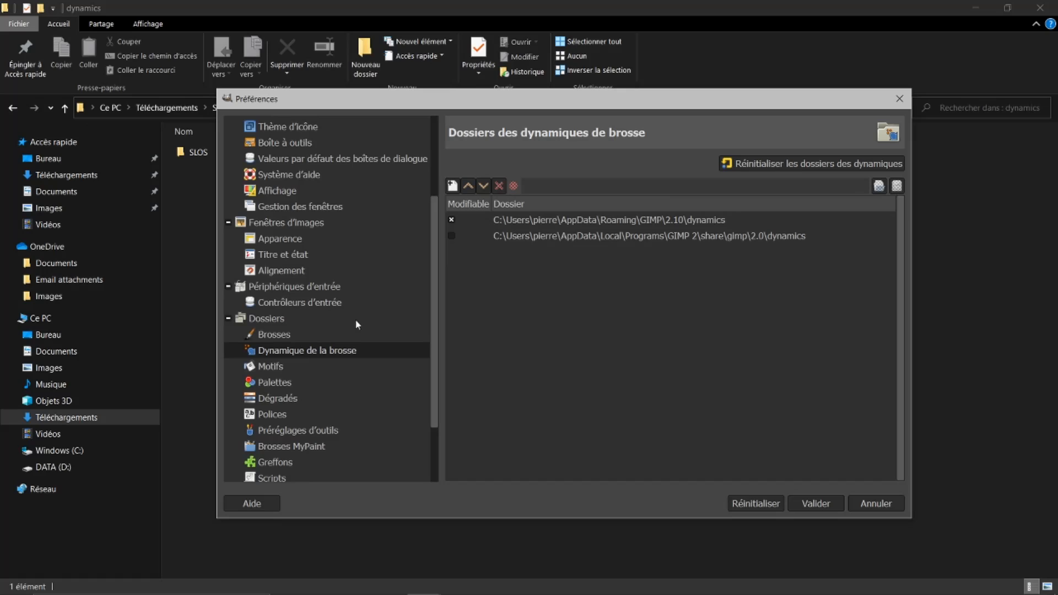
{"action": "left_click", "coordinate": [452, 185]}
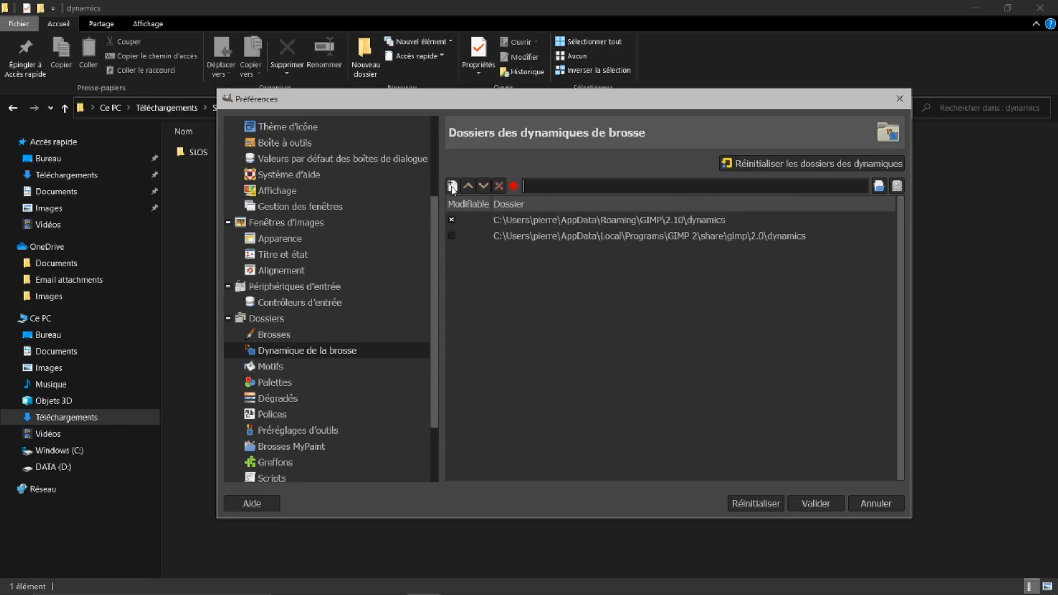
{"action": "right_click", "coordinate": [554, 185]}
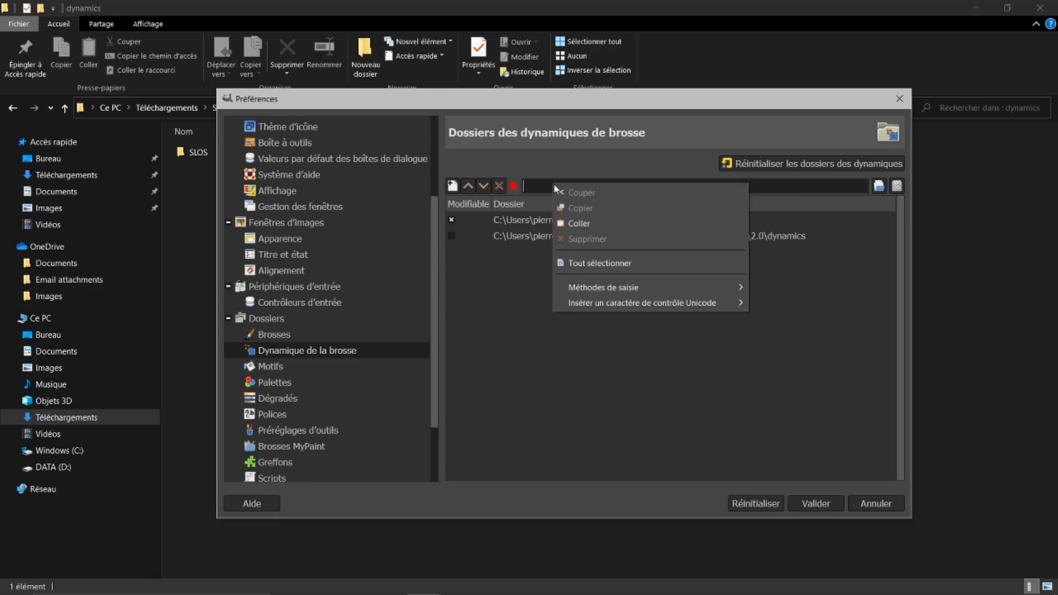
{"action": "left_click", "coordinate": [583, 222]}
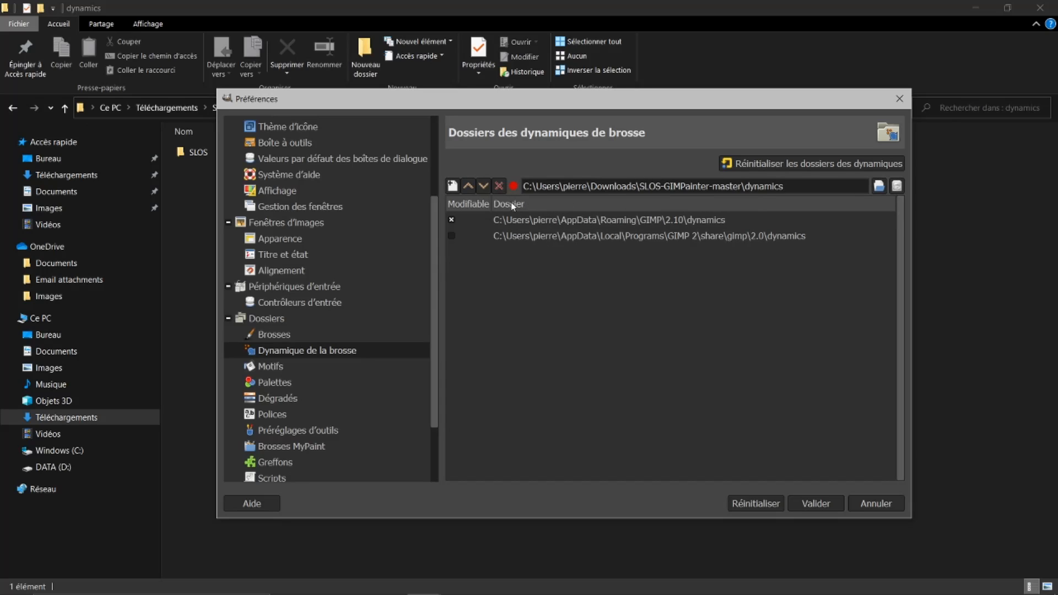
{"action": "left_click", "coordinate": [451, 186]}
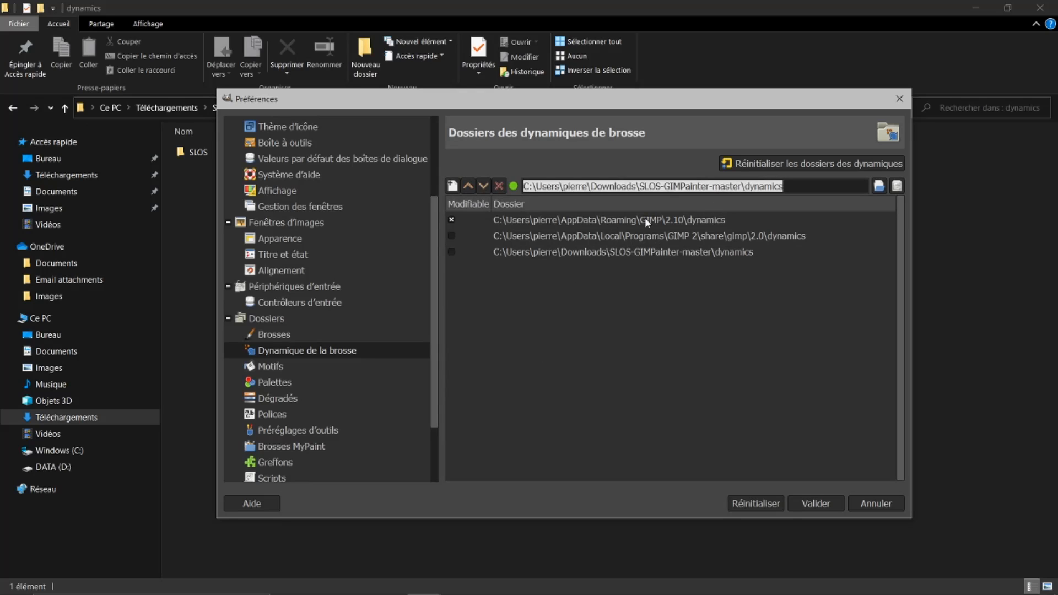
Step: Switch to File Explorer, open the tool-presets folder of SLOS-GIMPainter-master and copy its full path
{"action": "left_click", "coordinate": [703, 48]}
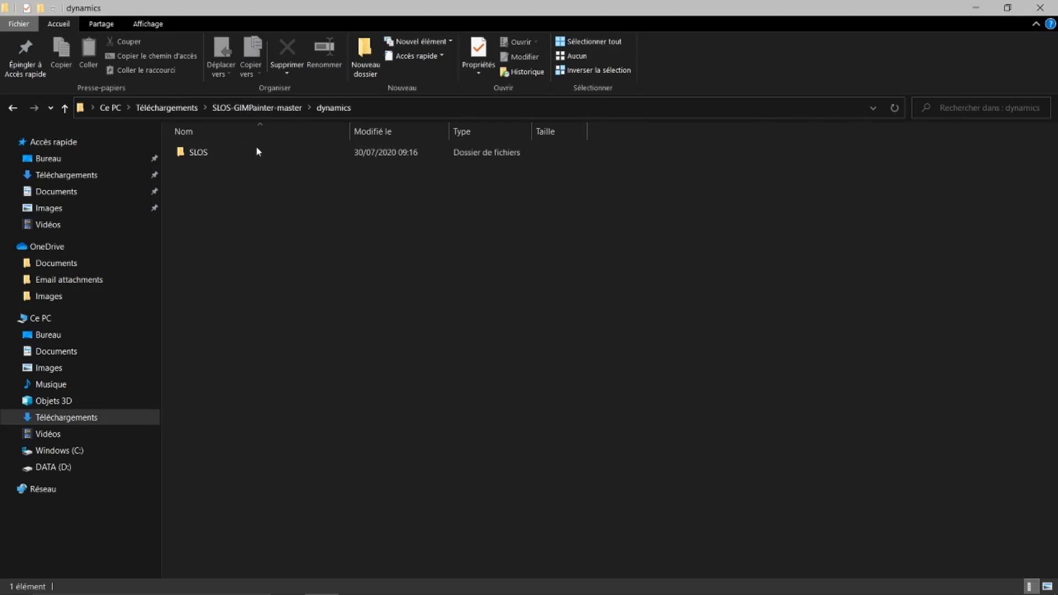
{"action": "left_click", "coordinate": [241, 110]}
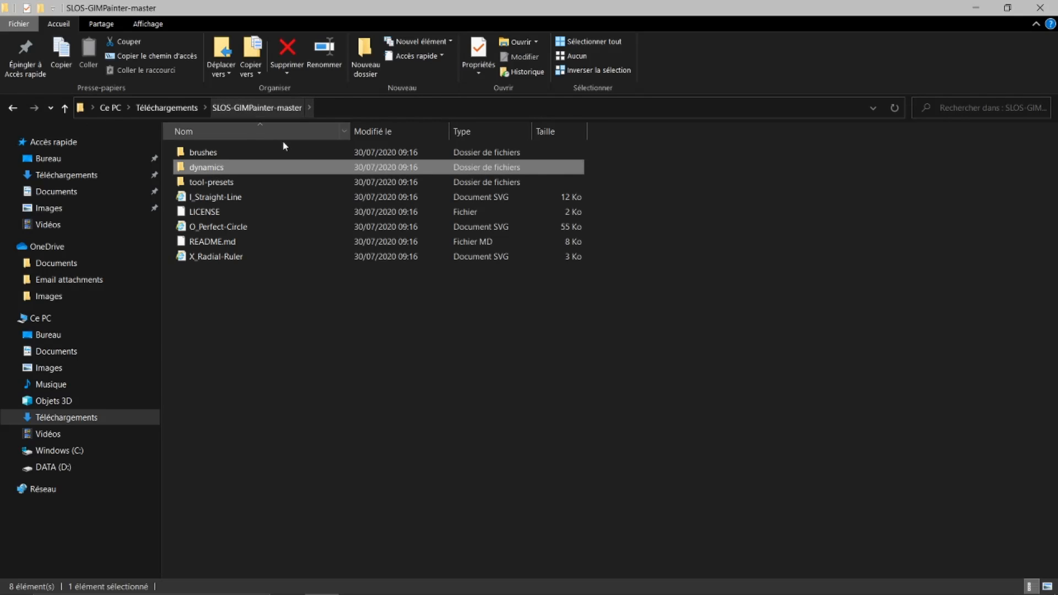
{"action": "double_click", "coordinate": [200, 181]}
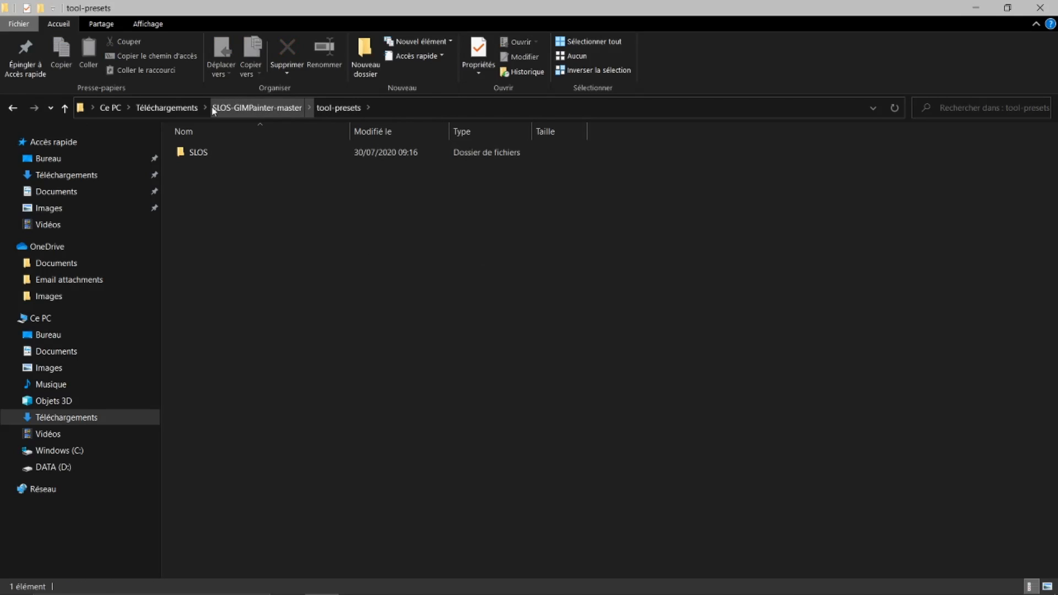
{"action": "left_click", "coordinate": [404, 108]}
{"action": "key", "text": "cmd+c"}
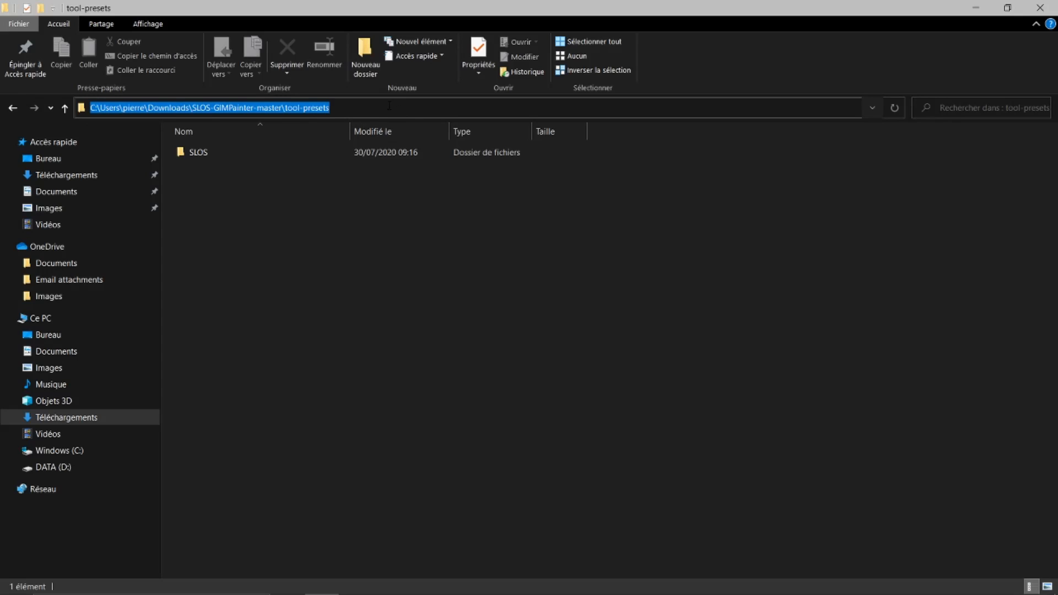
{"action": "right_click", "coordinate": [387, 107]}
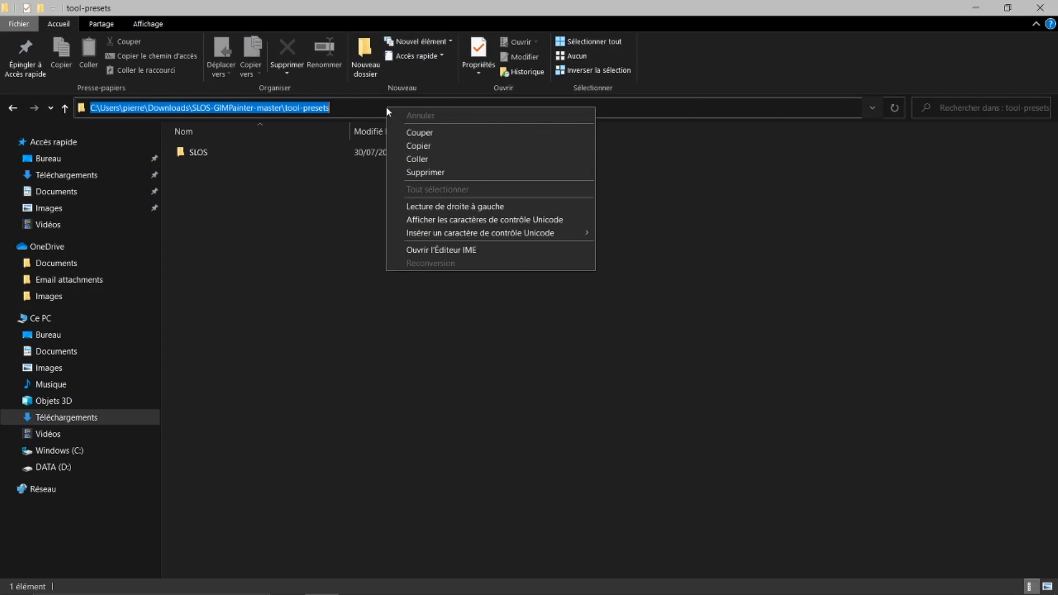
{"action": "left_click", "coordinate": [421, 145]}
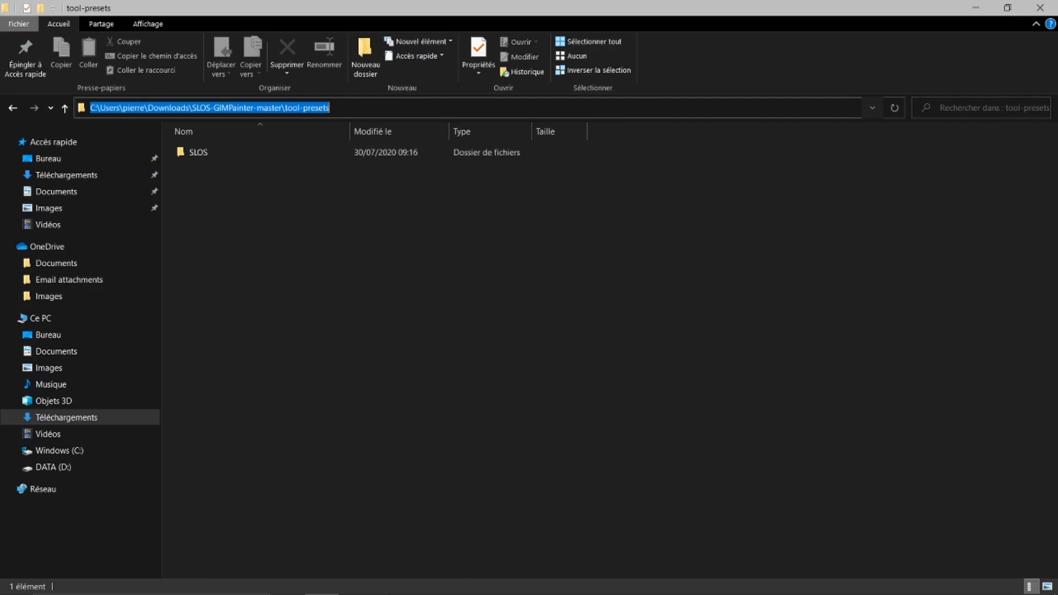
Step: Switch to the GIMP Préférences, add the copied SLOS-GIMPainter-master\tool-presets path to the Préréglages d'outils folders, and validate the preferences
{"action": "mouse_move", "coordinate": [388, 588]}
{"action": "mouse_move", "coordinate": [423, 581]}
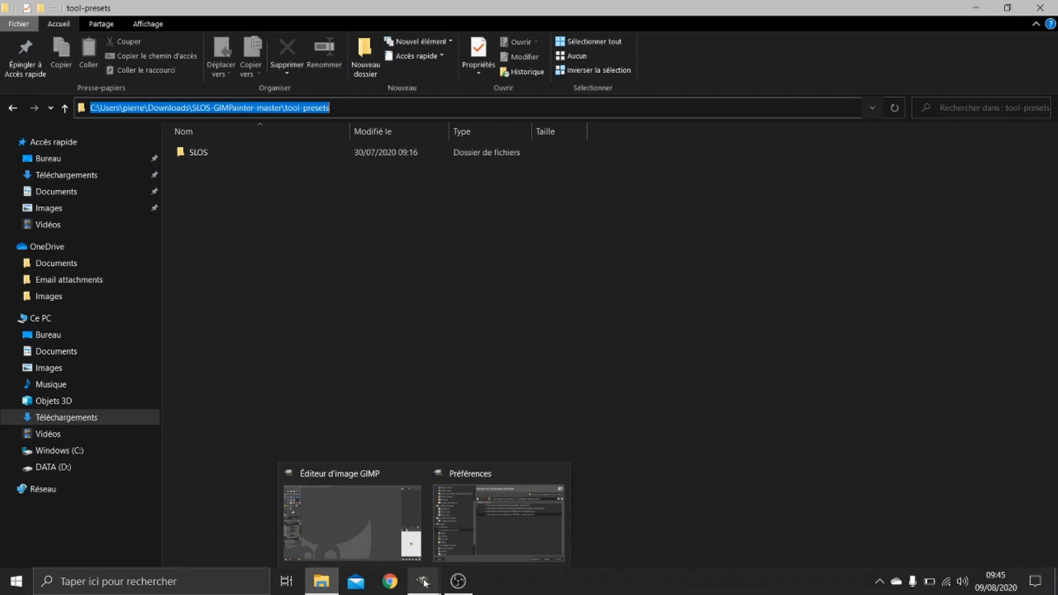
{"action": "left_click", "coordinate": [487, 530]}
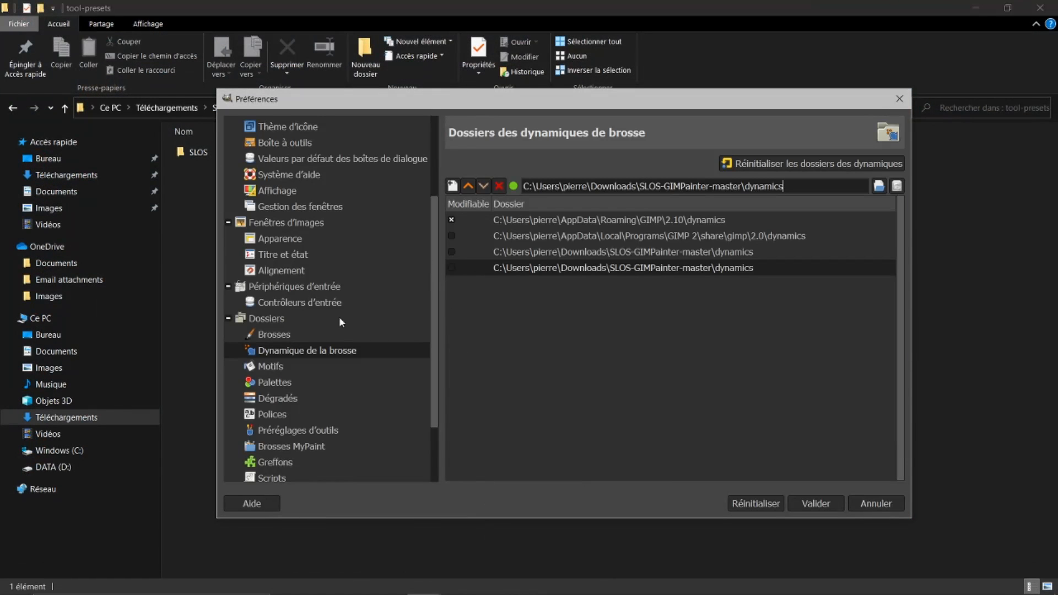
{"action": "left_click", "coordinate": [286, 429]}
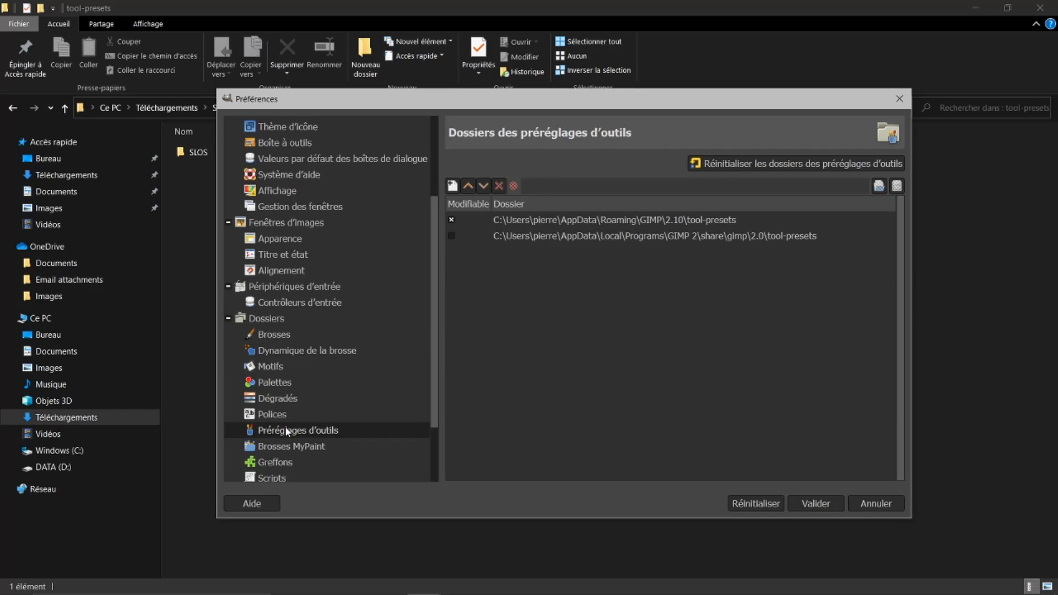
{"action": "left_click", "coordinate": [452, 187]}
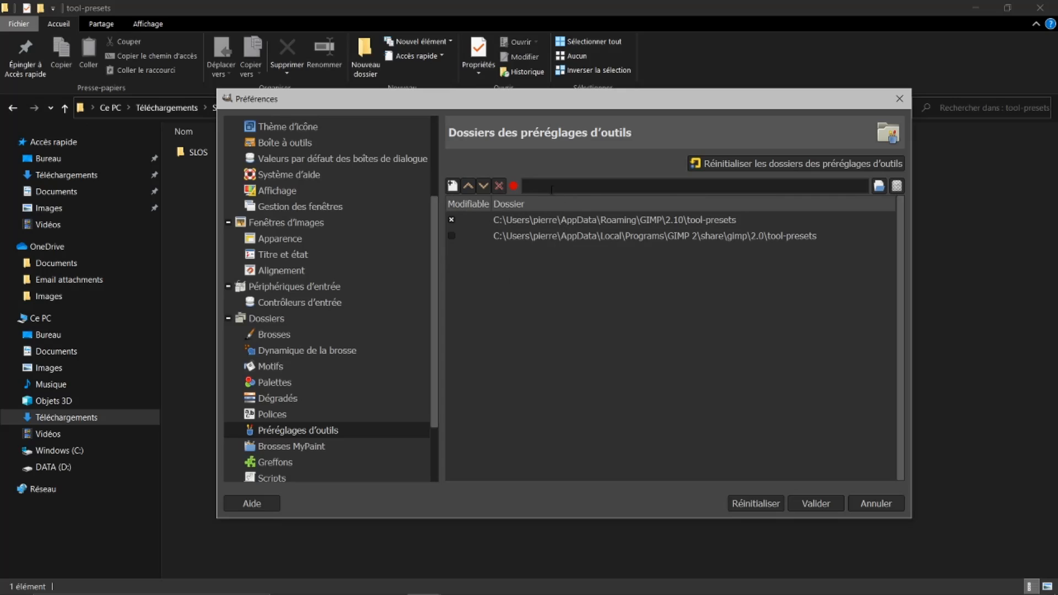
{"action": "right_click", "coordinate": [549, 186]}
{"action": "left_click", "coordinate": [578, 224]}
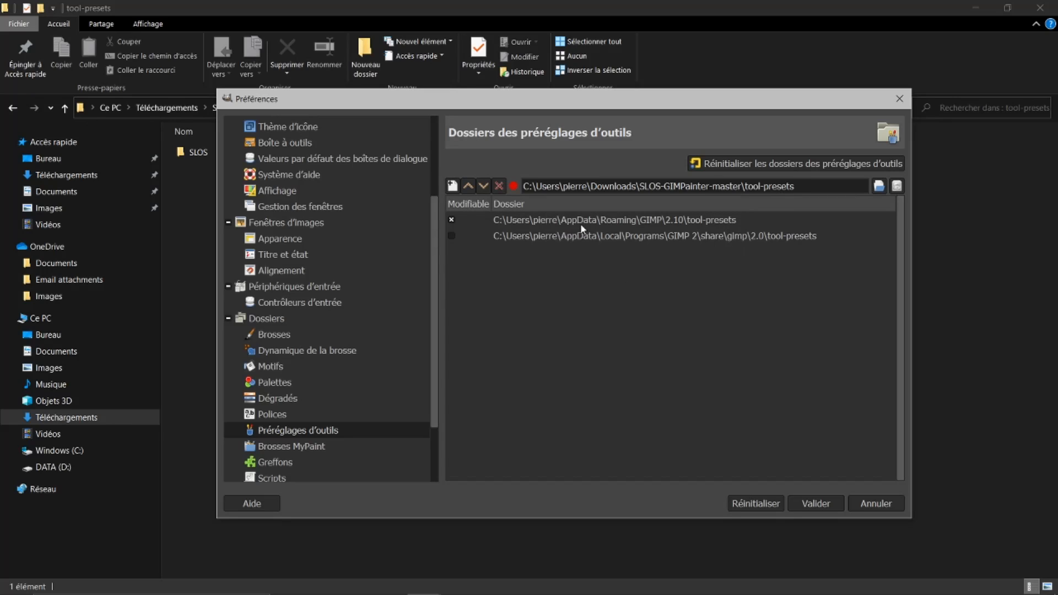
{"action": "left_click", "coordinate": [452, 186]}
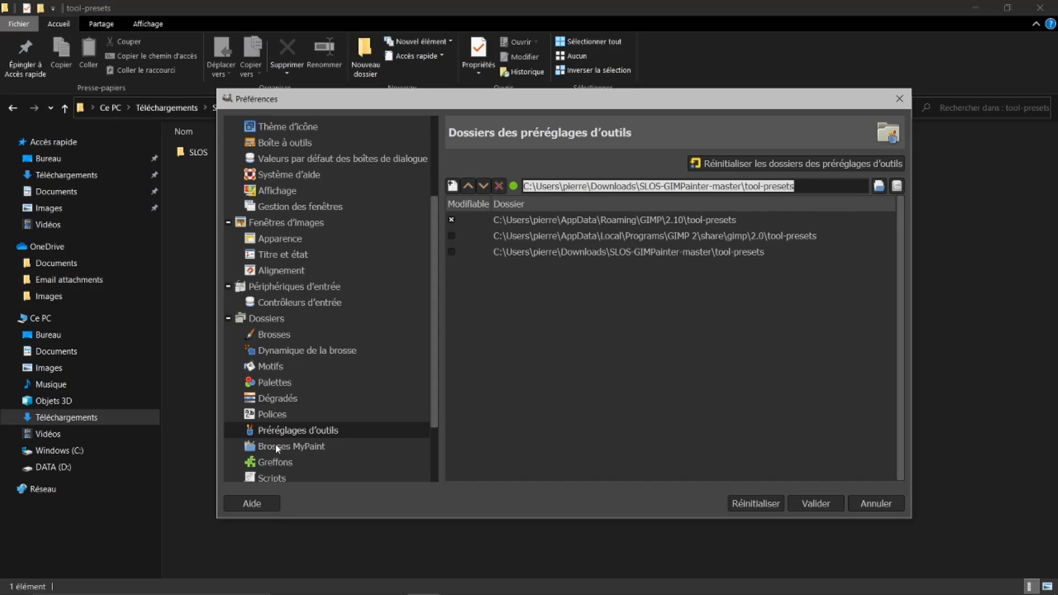
{"action": "left_click", "coordinate": [814, 503]}
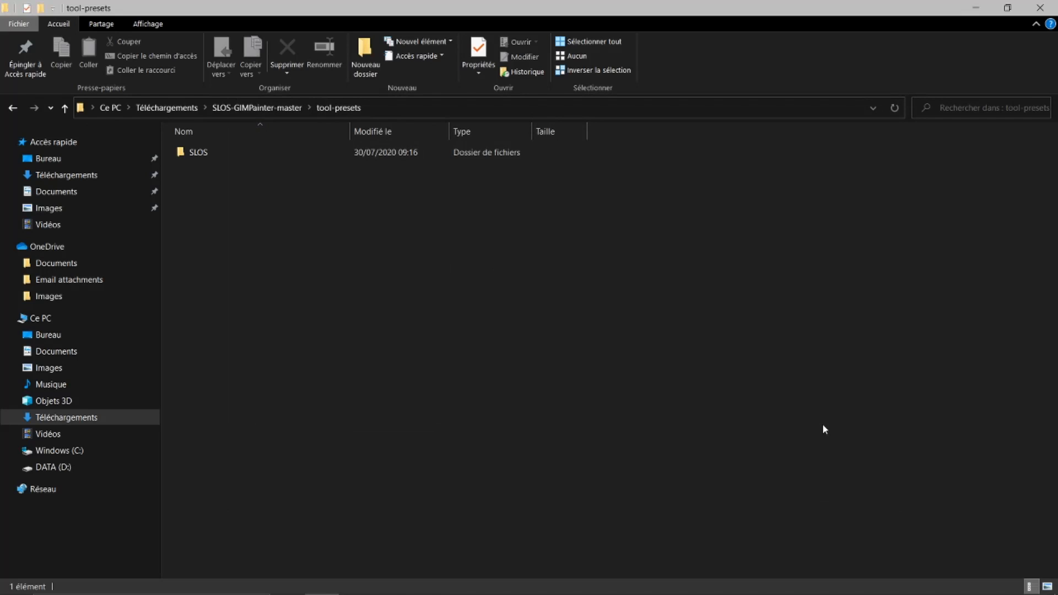
Step: Close the File Explorer and GIMP windows, and relaunch GIMP 2.10.20 from the desktop
{"action": "left_click", "coordinate": [177, 113]}
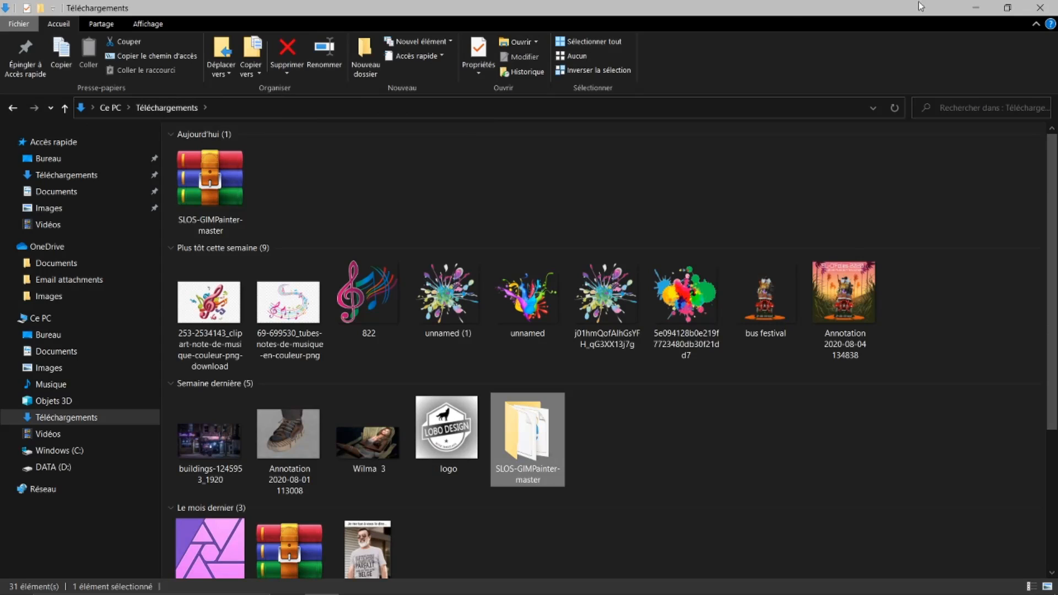
{"action": "left_click", "coordinate": [1052, 10]}
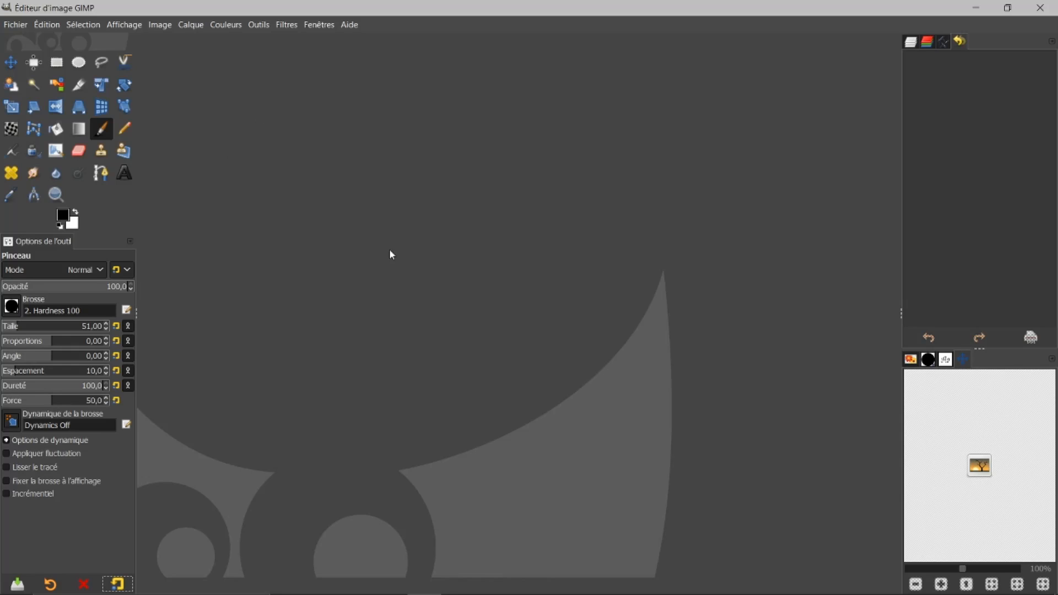
{"action": "left_click", "coordinate": [1051, 6]}
{"action": "left_click", "coordinate": [982, 7]}
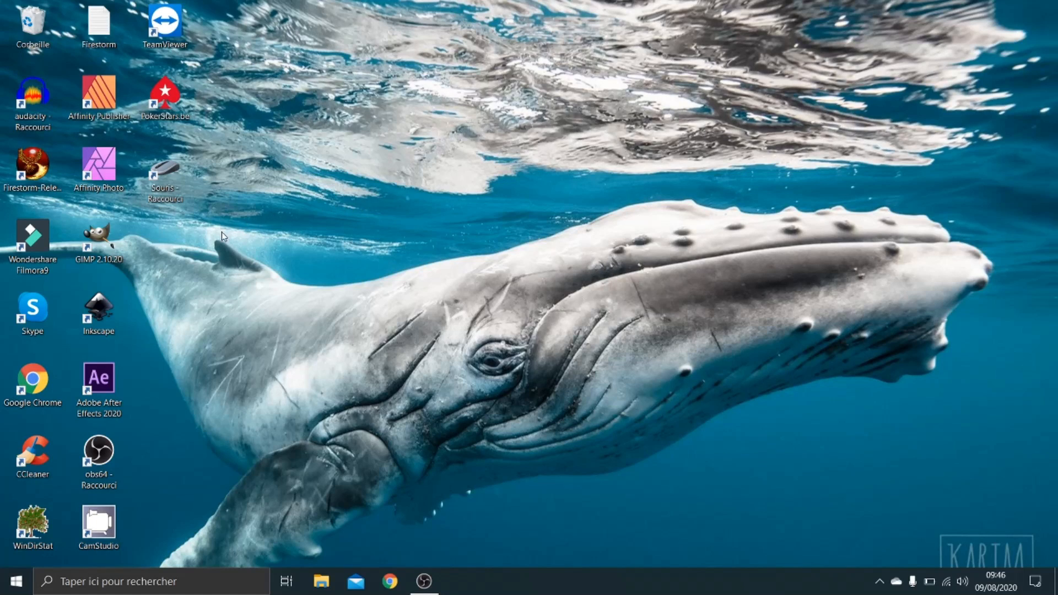
{"action": "double_click", "coordinate": [97, 228]}
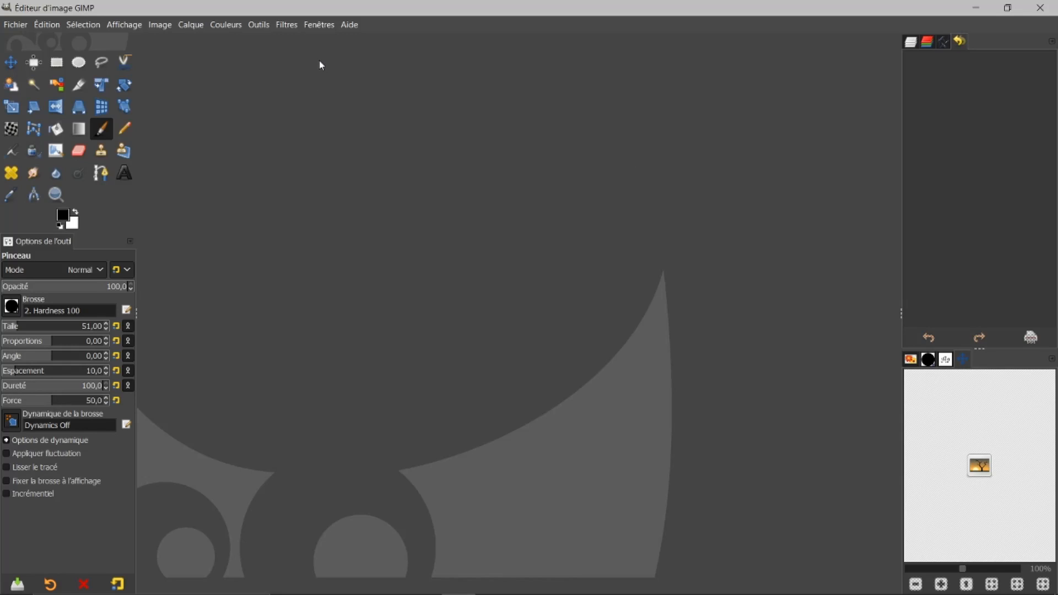
Step: Open the Préréglages d'outils dockable dialog, detach it and dock it as its own column between the canvas area and the layers dock
{"action": "left_click", "coordinate": [316, 26]}
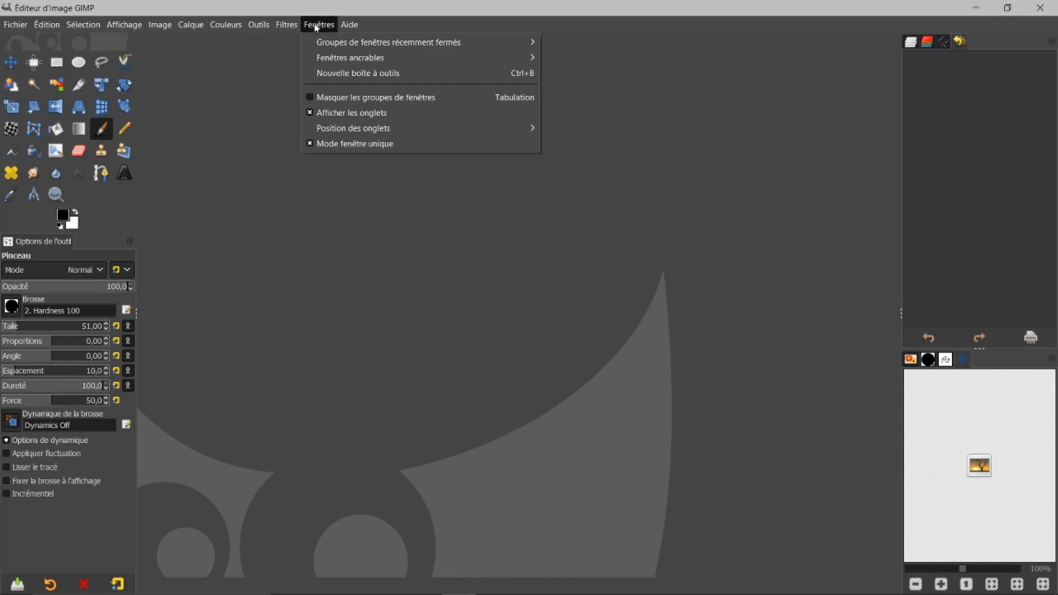
{"action": "mouse_move", "coordinate": [345, 65]}
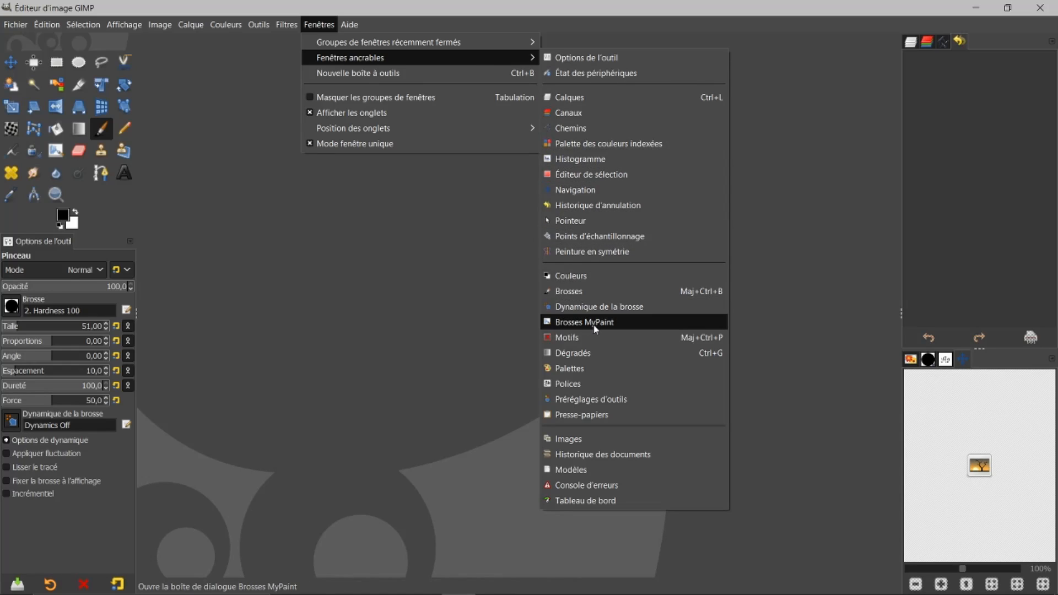
{"action": "left_click", "coordinate": [585, 405]}
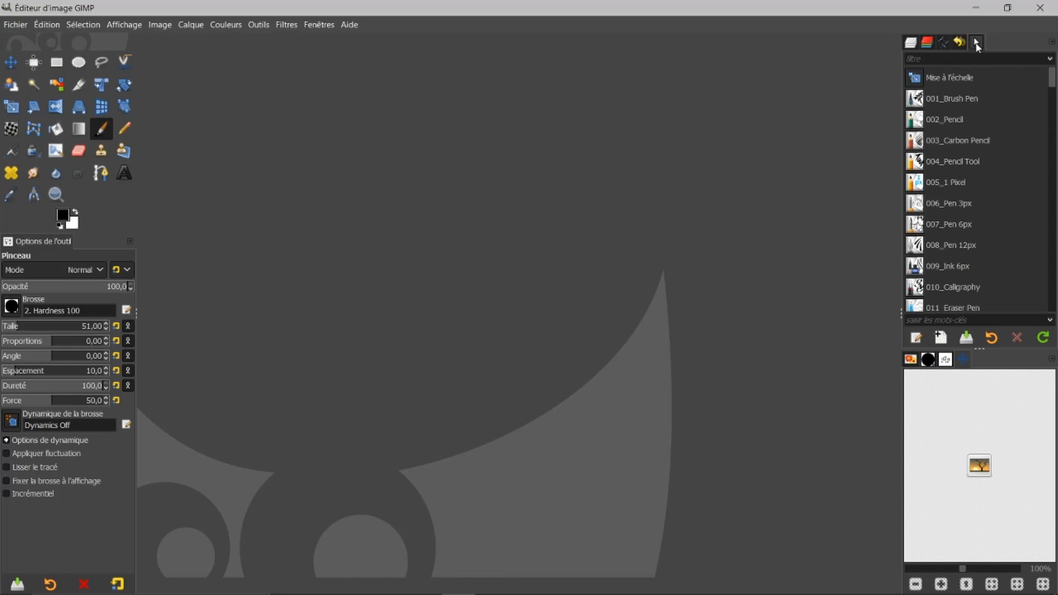
{"action": "left_click_drag", "start_coordinate": [976, 44], "coordinate": [562, 130]}
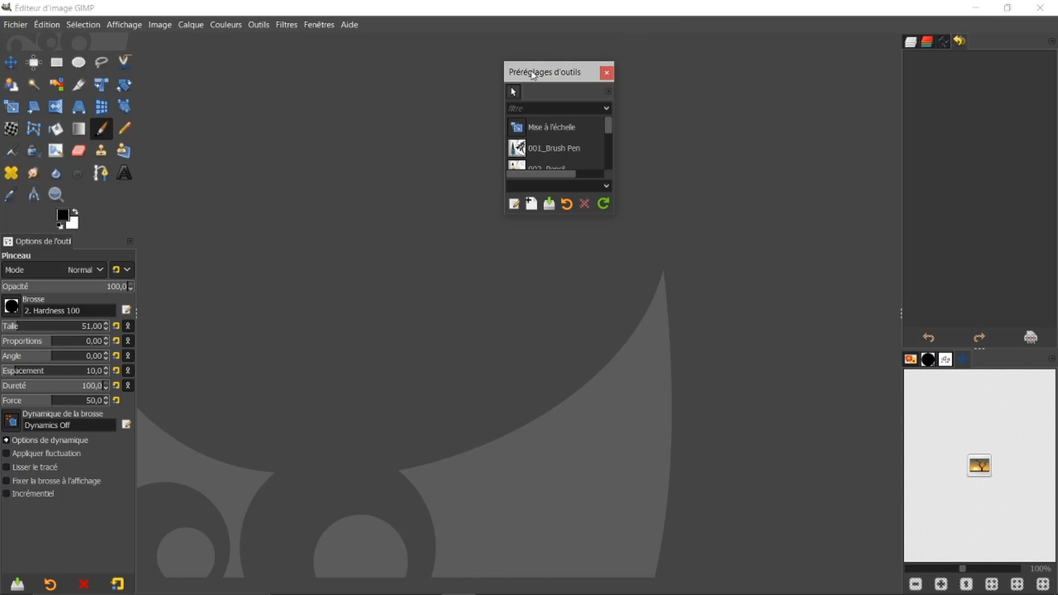
{"action": "left_click_drag", "start_coordinate": [532, 74], "coordinate": [559, 78]}
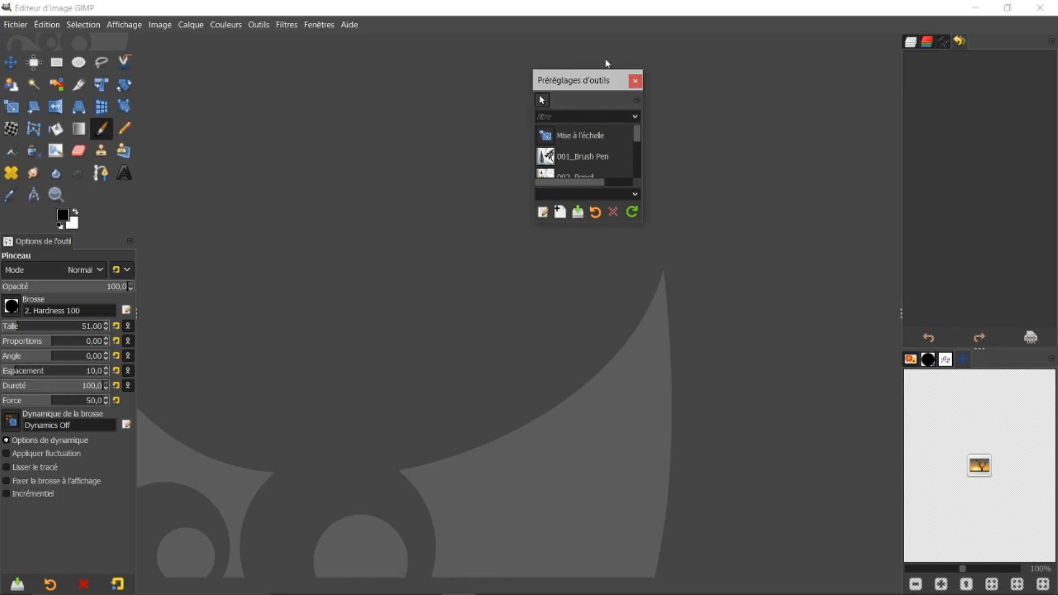
{"action": "left_click", "coordinate": [542, 102]}
{"action": "left_click_drag", "start_coordinate": [542, 101], "coordinate": [901, 215]}
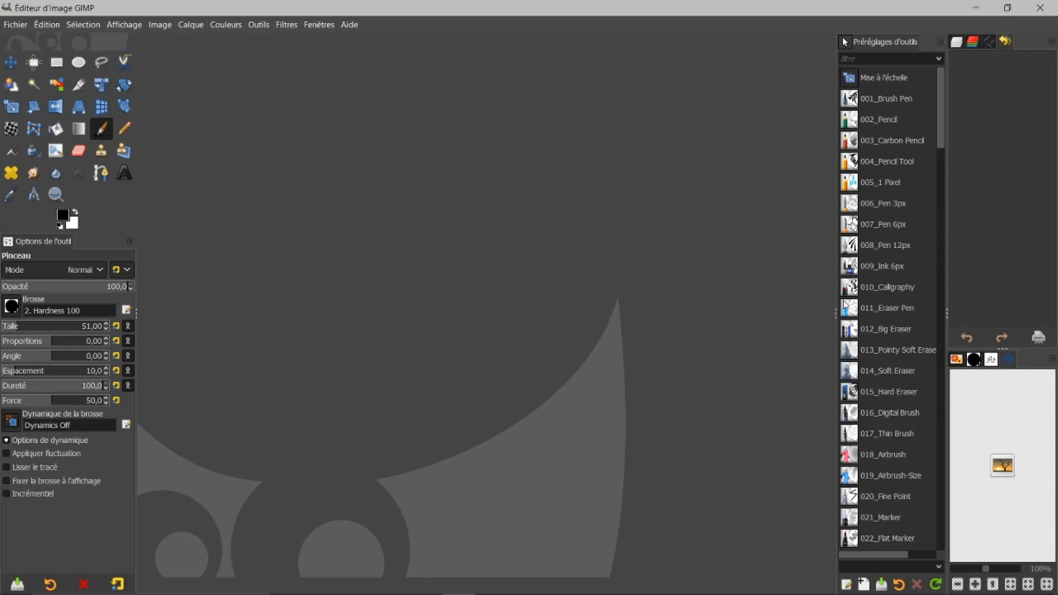
Step: Filter the tool presets by the SLOS tag and set their preview size to Grande
{"action": "left_click", "coordinate": [939, 59]}
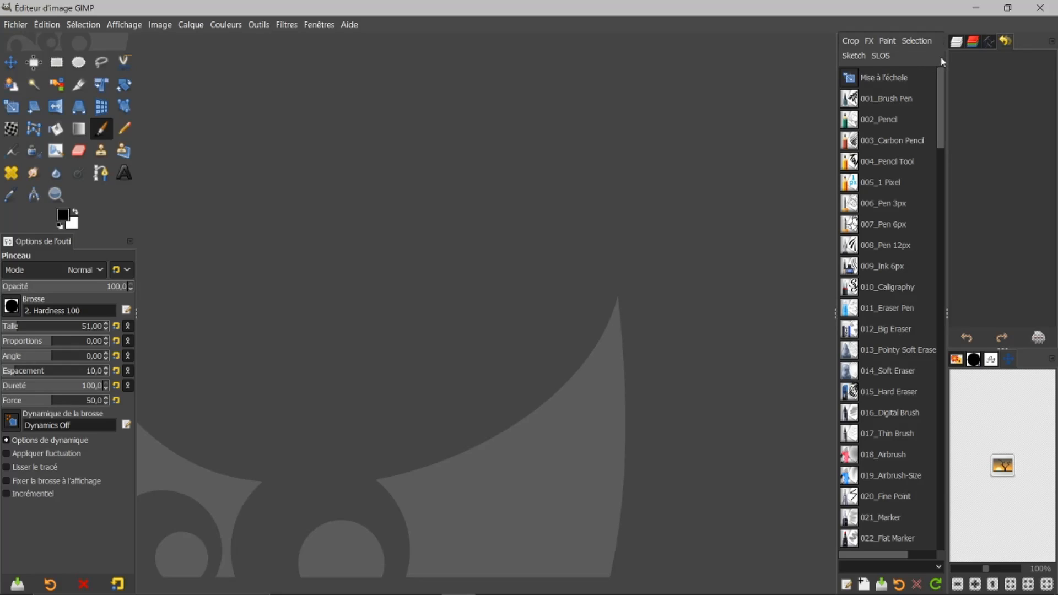
{"action": "left_click", "coordinate": [880, 57]}
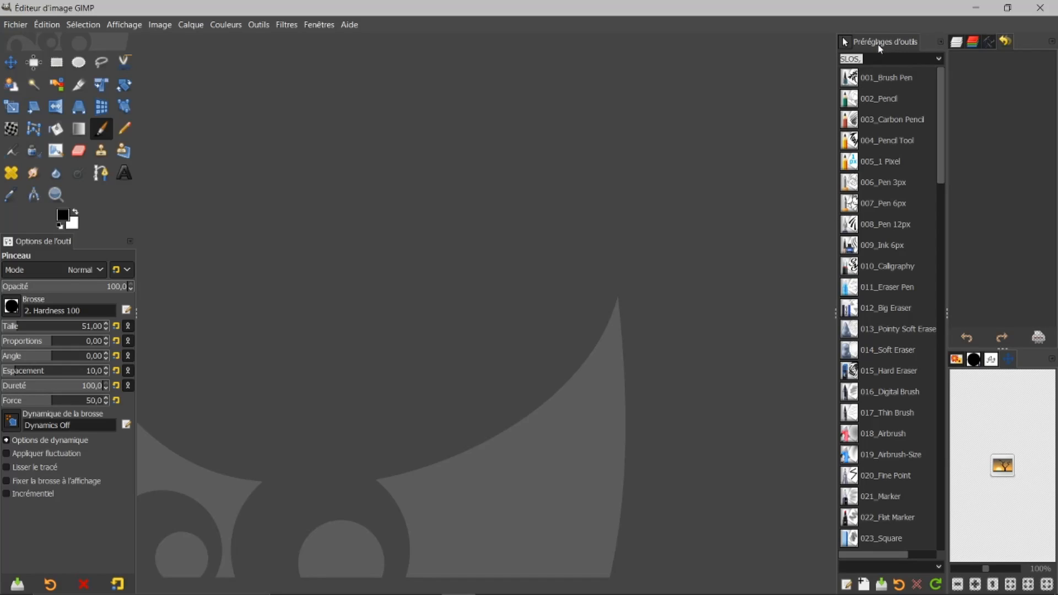
{"action": "left_click", "coordinate": [940, 43]}
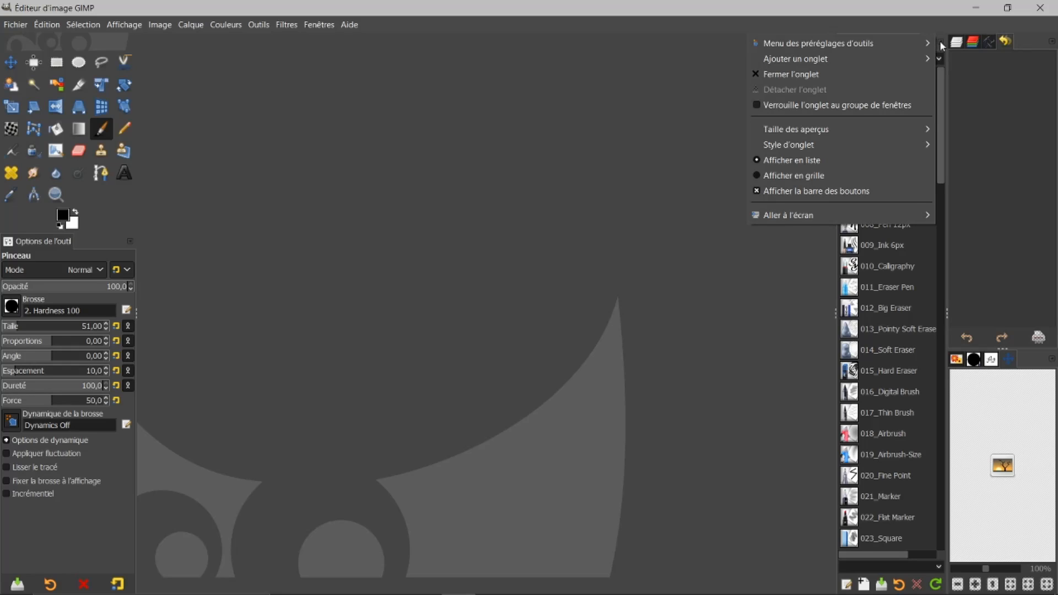
{"action": "mouse_move", "coordinate": [789, 131]}
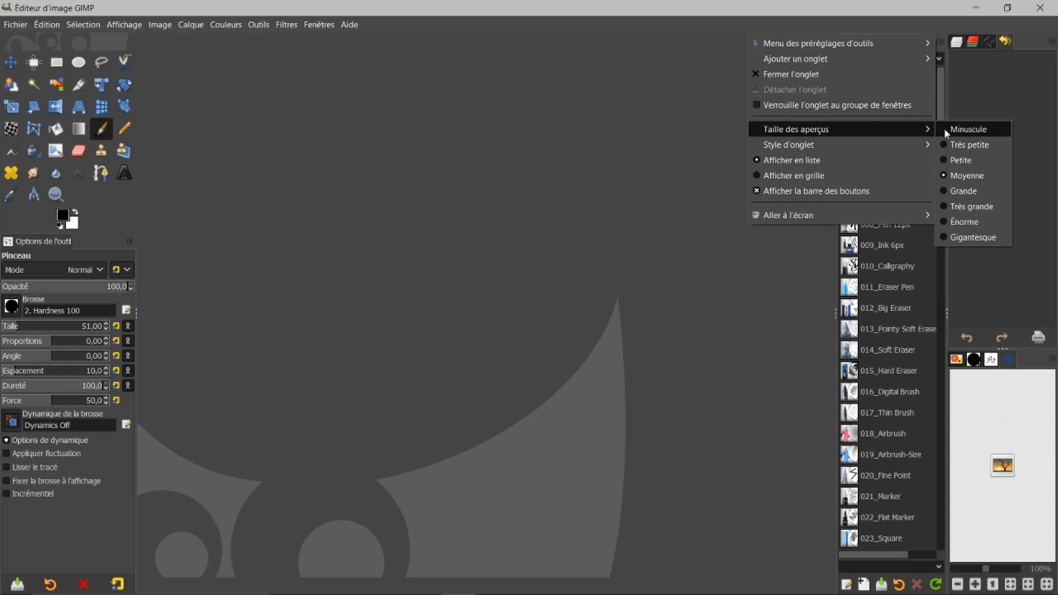
{"action": "left_click", "coordinate": [954, 193]}
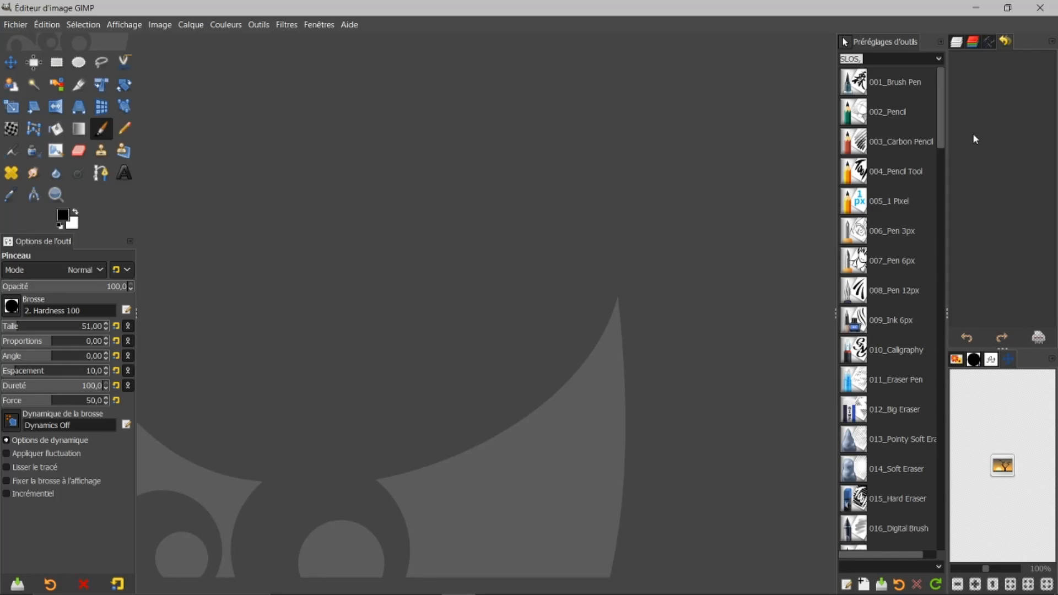
Step: Try the grid display for the tool presets and return to the list display
{"action": "left_click", "coordinate": [939, 43]}
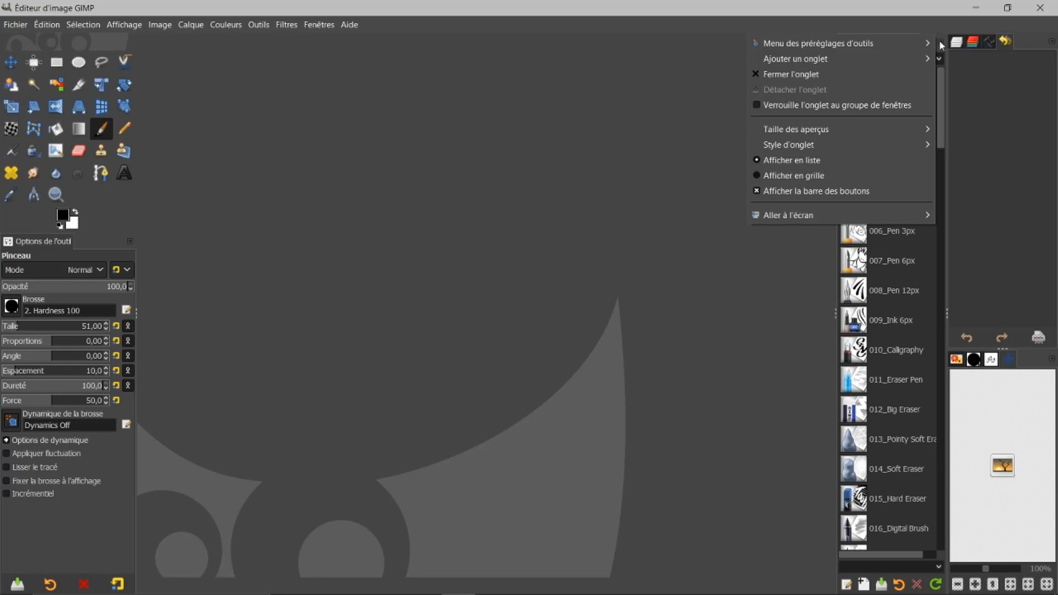
{"action": "left_click", "coordinate": [772, 177]}
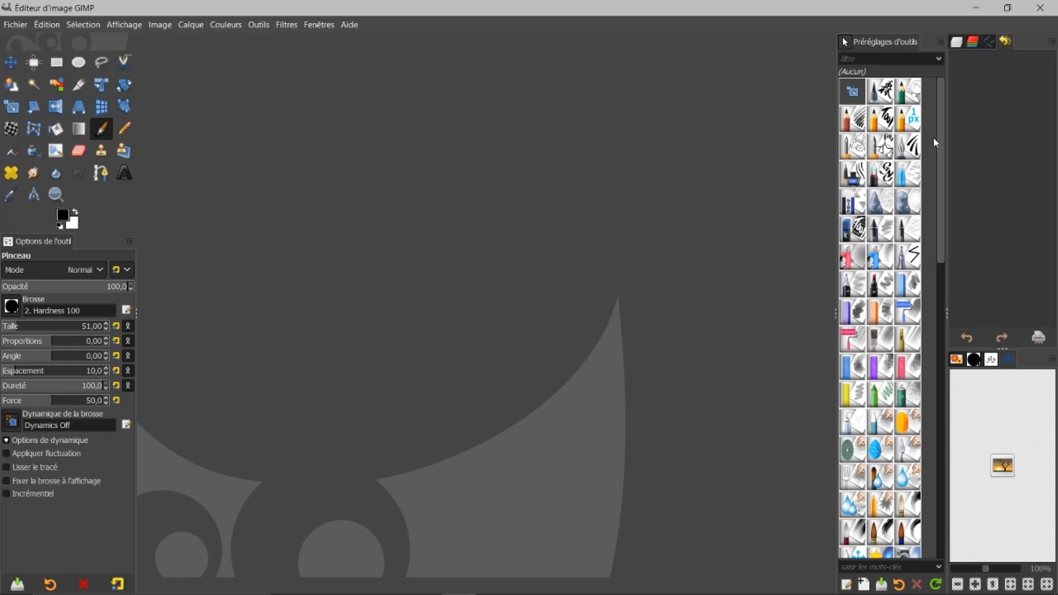
{"action": "mouse_move", "coordinate": [940, 134]}
{"action": "left_mouse_down"}
{"action": "mouse_move", "coordinate": [946, 242]}
{"action": "mouse_move", "coordinate": [931, 393]}
{"action": "mouse_move", "coordinate": [941, 374]}
{"action": "mouse_move", "coordinate": [949, 121]}
{"action": "left_mouse_up"}
{"action": "left_click", "coordinate": [939, 44]}
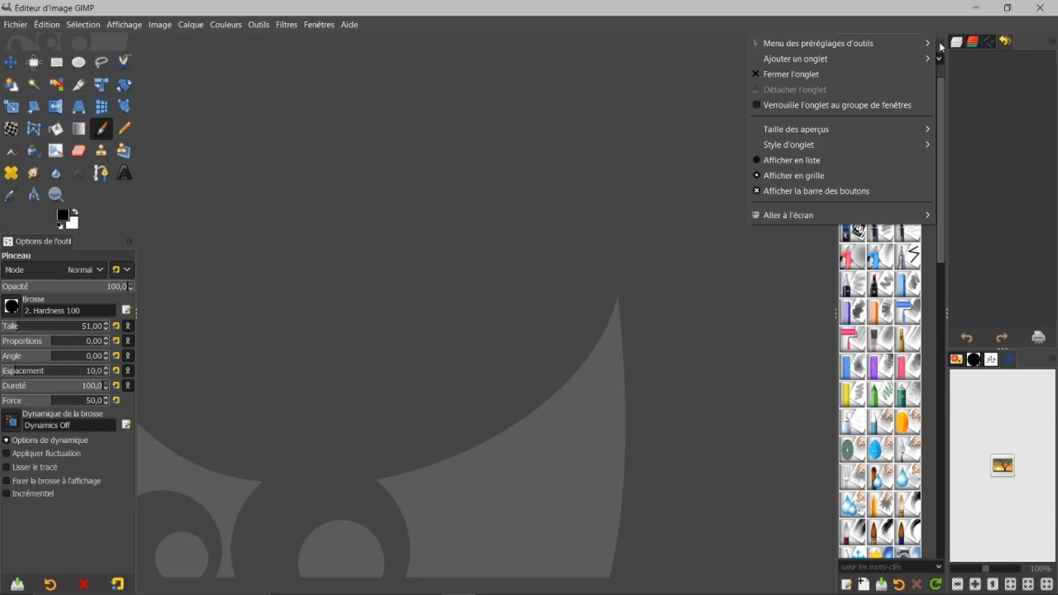
{"action": "left_click", "coordinate": [755, 159]}
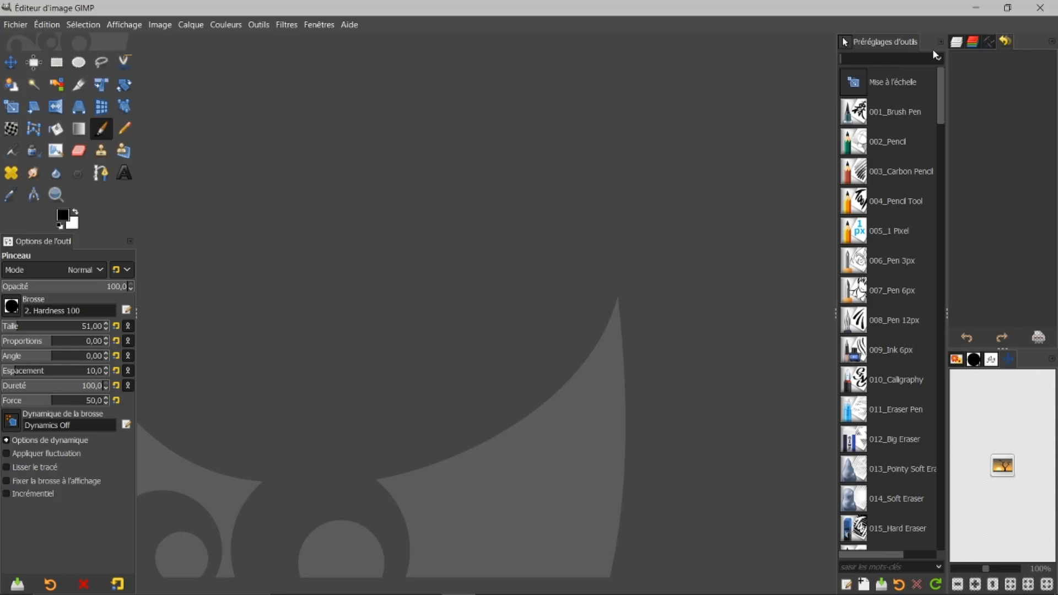
Step: Select the Mise à l'échelle preset and filter the tool presets by the SLOS tag again
{"action": "left_click", "coordinate": [891, 81]}
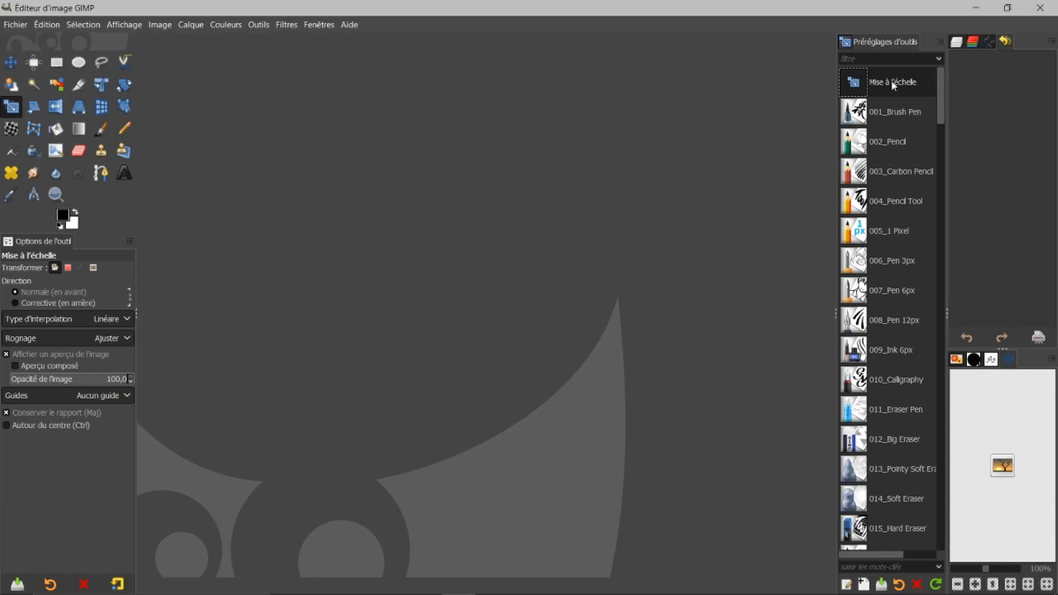
{"action": "left_click", "coordinate": [877, 45]}
{"action": "left_click", "coordinate": [938, 58]}
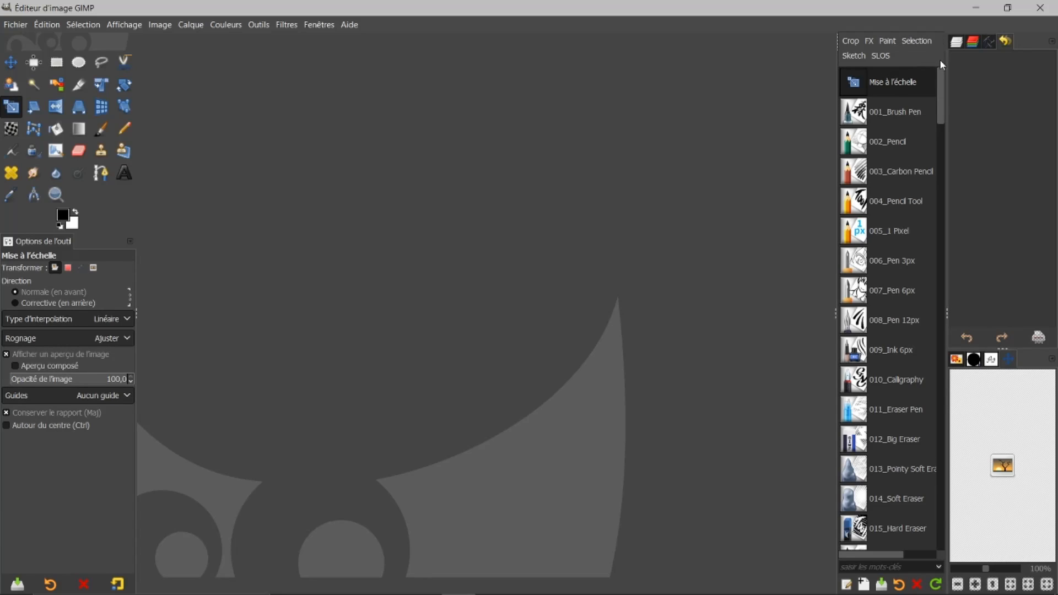
{"action": "left_click", "coordinate": [880, 55]}
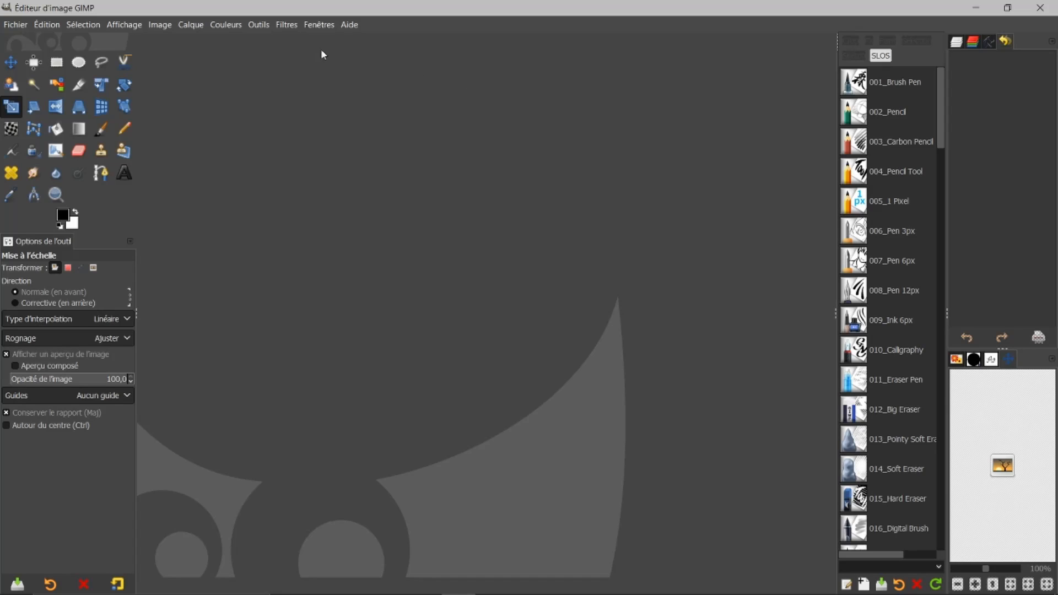
Step: Create a new blank image of 1920 x 1080 pixels
{"action": "left_click", "coordinate": [17, 25]}
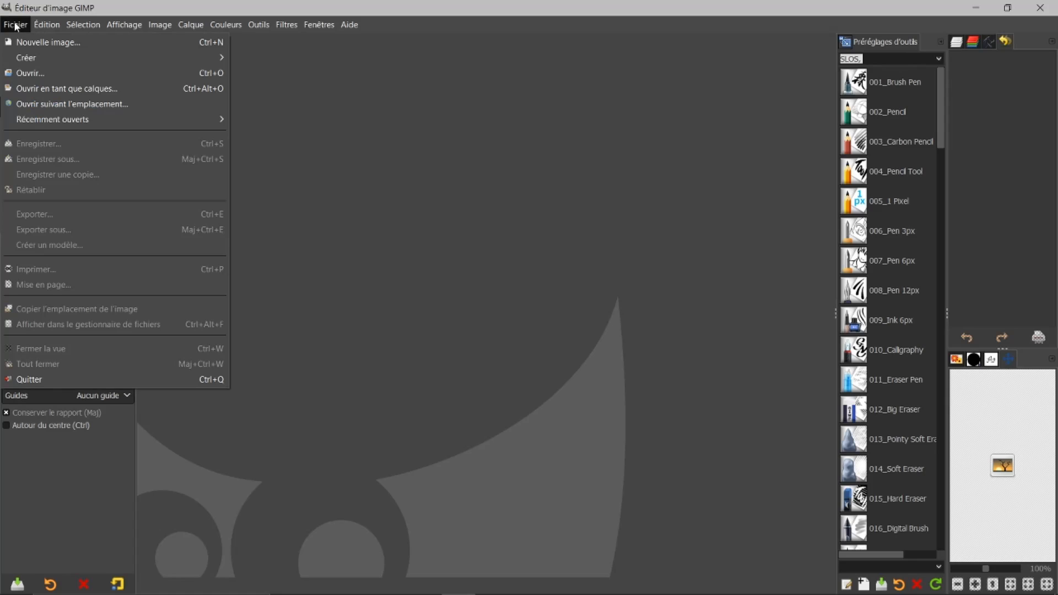
{"action": "left_click", "coordinate": [37, 44]}
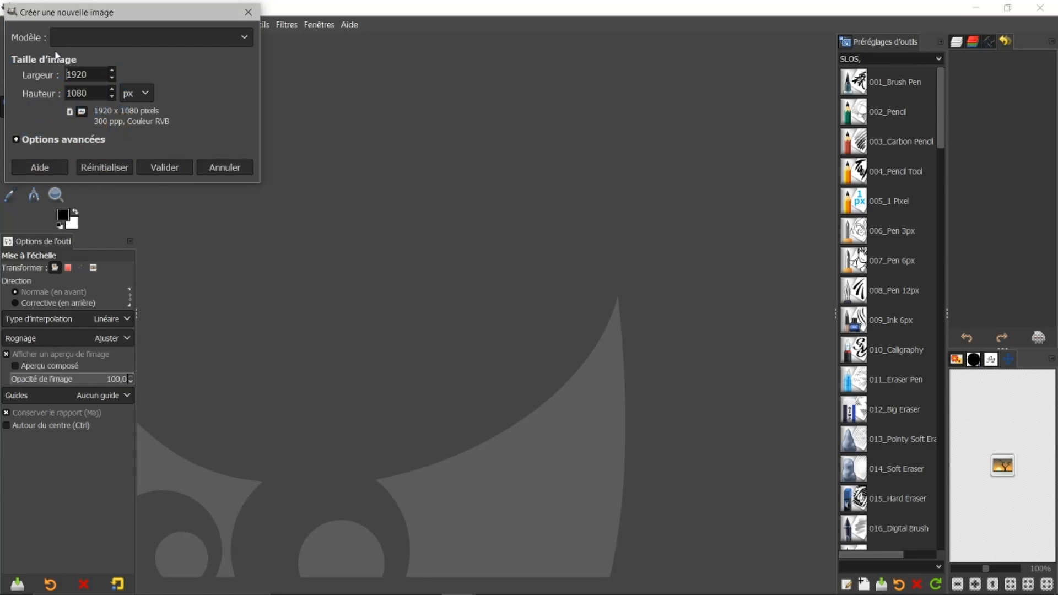
{"action": "left_click", "coordinate": [163, 168]}
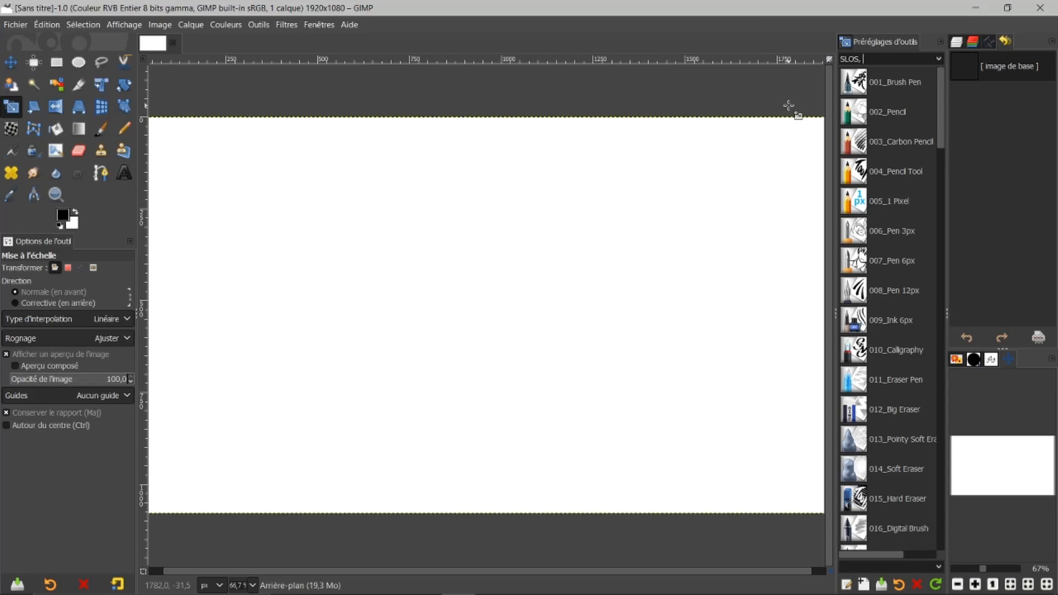
Step: Paint two thick curved black strokes on the canvas's left part with the 001_Brush Pen preset
{"action": "left_click", "coordinate": [888, 82]}
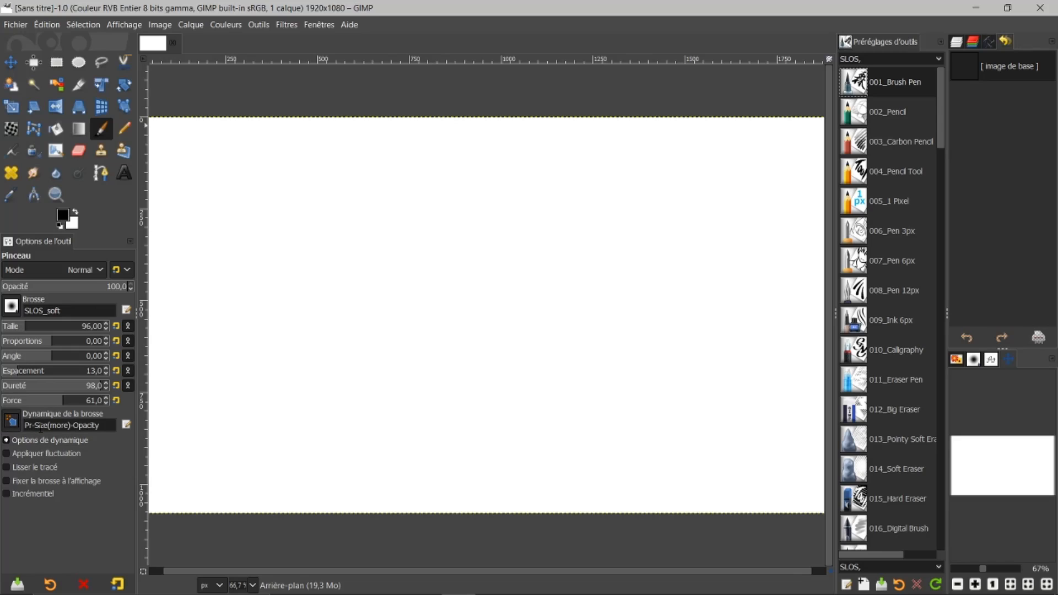
{"action": "mouse_move", "coordinate": [273, 185]}
{"action": "left_mouse_down"}
{"action": "mouse_move", "coordinate": [245, 227]}
{"action": "mouse_move", "coordinate": [269, 278]}
{"action": "mouse_move", "coordinate": [295, 274]}
{"action": "left_mouse_up"}
{"action": "mouse_move", "coordinate": [337, 185]}
{"action": "left_mouse_down"}
{"action": "mouse_move", "coordinate": [354, 231]}
{"action": "mouse_move", "coordinate": [257, 379]}
{"action": "left_mouse_up"}
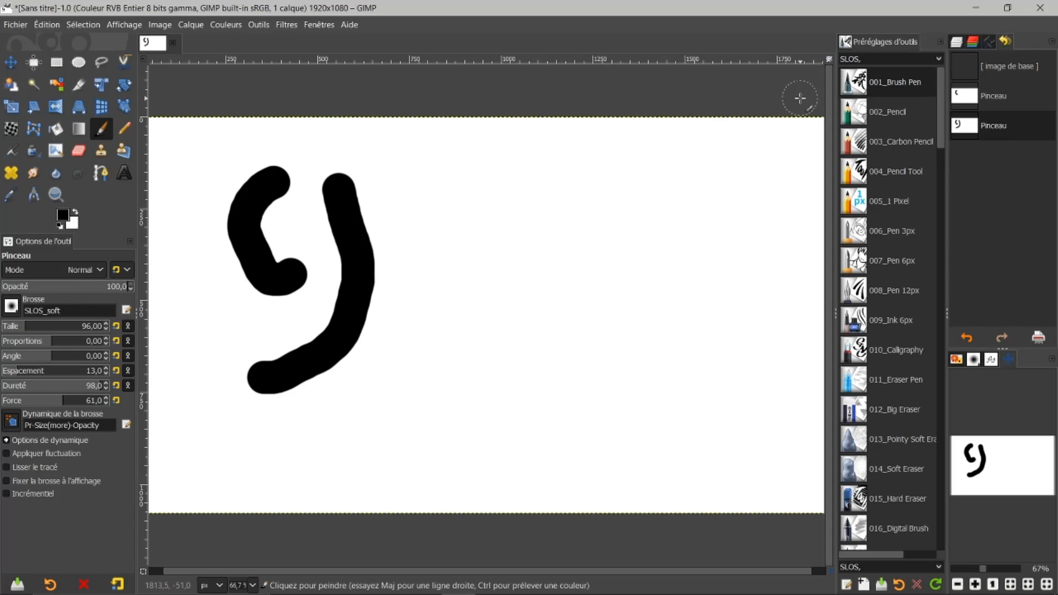
Step: Draw a thin curved line beside the thick strokes with 002_Pencil, and erase a zigzag across the second thick stroke with 011_Eraser Pen
{"action": "left_click", "coordinate": [889, 113]}
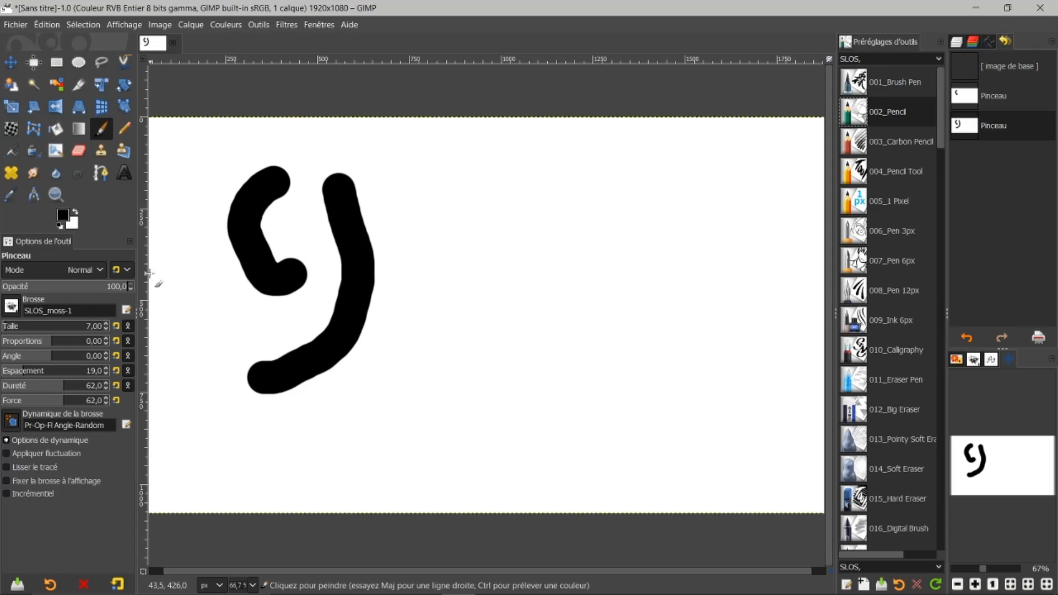
{"action": "mouse_move", "coordinate": [471, 171]}
{"action": "left_mouse_down"}
{"action": "mouse_move", "coordinate": [458, 204]}
{"action": "mouse_move", "coordinate": [478, 260]}
{"action": "mouse_move", "coordinate": [427, 271]}
{"action": "left_mouse_up"}
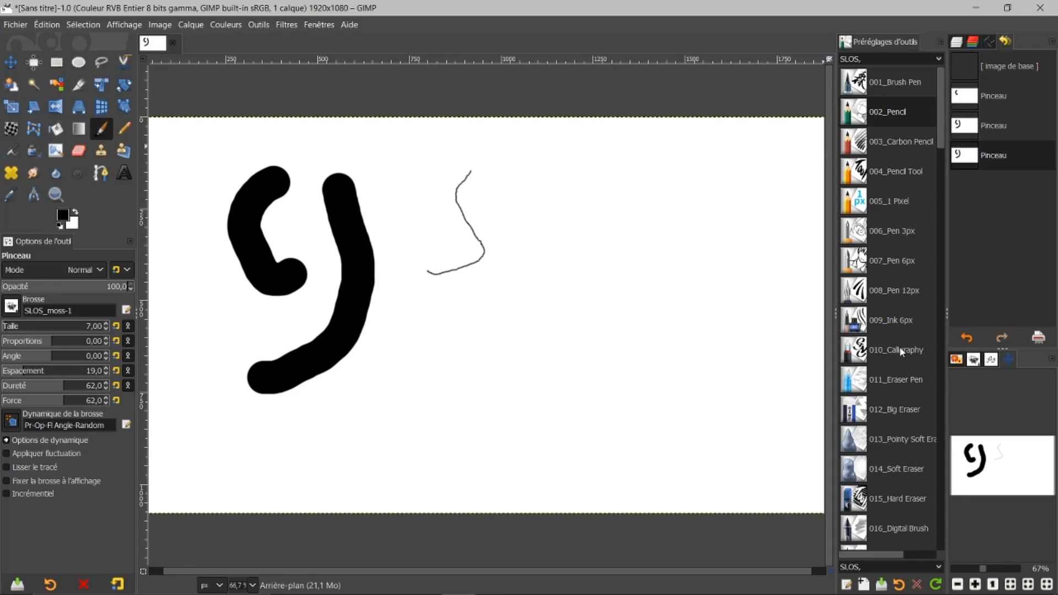
{"action": "left_click", "coordinate": [885, 378]}
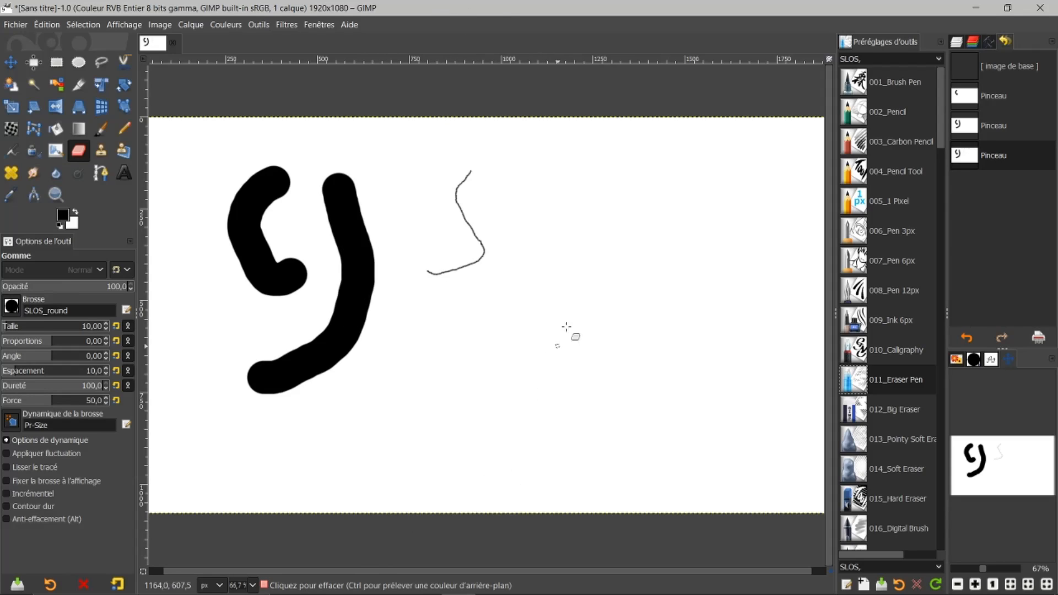
{"action": "mouse_move", "coordinate": [331, 232]}
{"action": "left_mouse_down"}
{"action": "mouse_move", "coordinate": [374, 275]}
{"action": "mouse_move", "coordinate": [334, 279]}
{"action": "mouse_move", "coordinate": [360, 314]}
{"action": "mouse_move", "coordinate": [322, 318]}
{"action": "mouse_move", "coordinate": [338, 384]}
{"action": "mouse_move", "coordinate": [288, 335]}
{"action": "mouse_move", "coordinate": [298, 371]}
{"action": "left_mouse_up"}
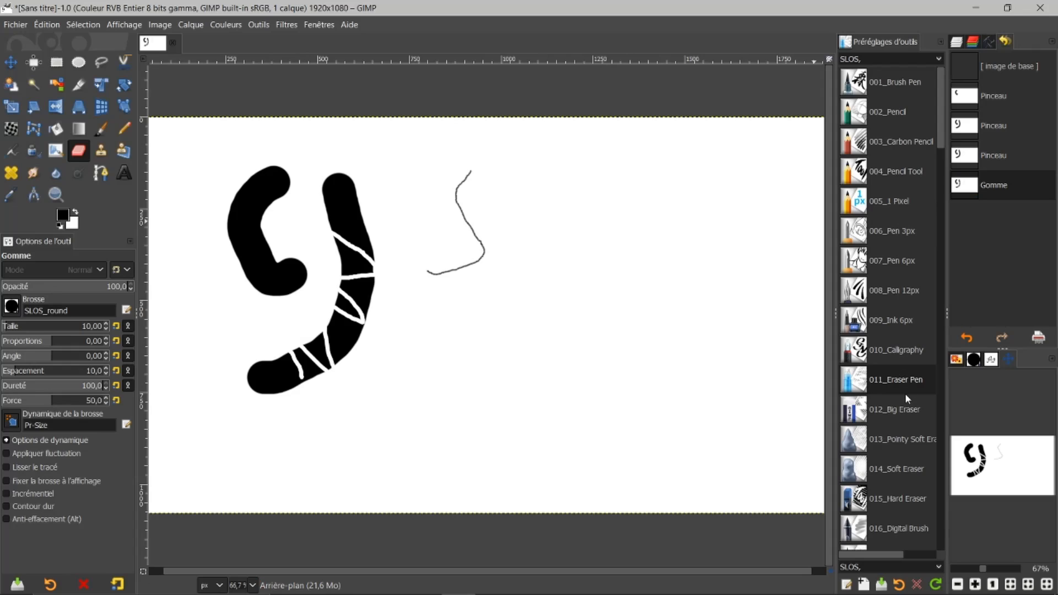
Step: Paint two soft grey strokes on the canvas's right half with the 016_Digital Brush preset
{"action": "scroll", "coordinate": [905, 392], "scroll_direction": "down", "scroll_amount": 3}
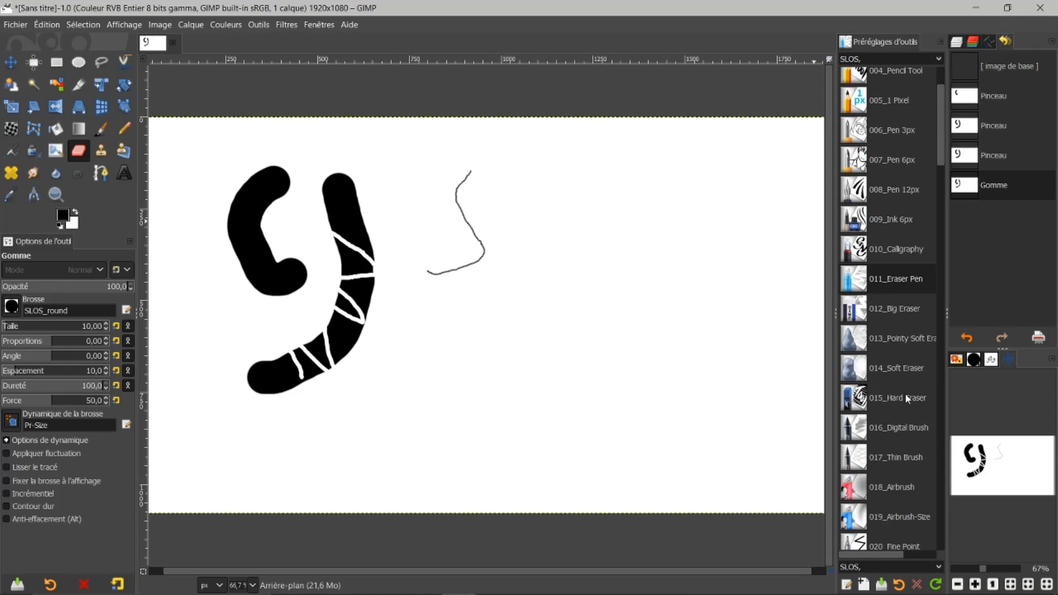
{"action": "left_click", "coordinate": [897, 424]}
{"action": "mouse_move", "coordinate": [583, 269]}
{"action": "left_mouse_down"}
{"action": "mouse_move", "coordinate": [610, 319]}
{"action": "mouse_move", "coordinate": [586, 352]}
{"action": "mouse_move", "coordinate": [520, 353]}
{"action": "left_mouse_up"}
{"action": "mouse_move", "coordinate": [682, 226]}
{"action": "left_mouse_down"}
{"action": "mouse_move", "coordinate": [666, 299]}
{"action": "mouse_move", "coordinate": [673, 386]}
{"action": "left_mouse_up"}
Step: Draw a short curved black line near the canvas's upper-right corner with the 008_Pen 12px preset
{"action": "scroll", "coordinate": [914, 332], "scroll_direction": "down", "scroll_amount": 3}
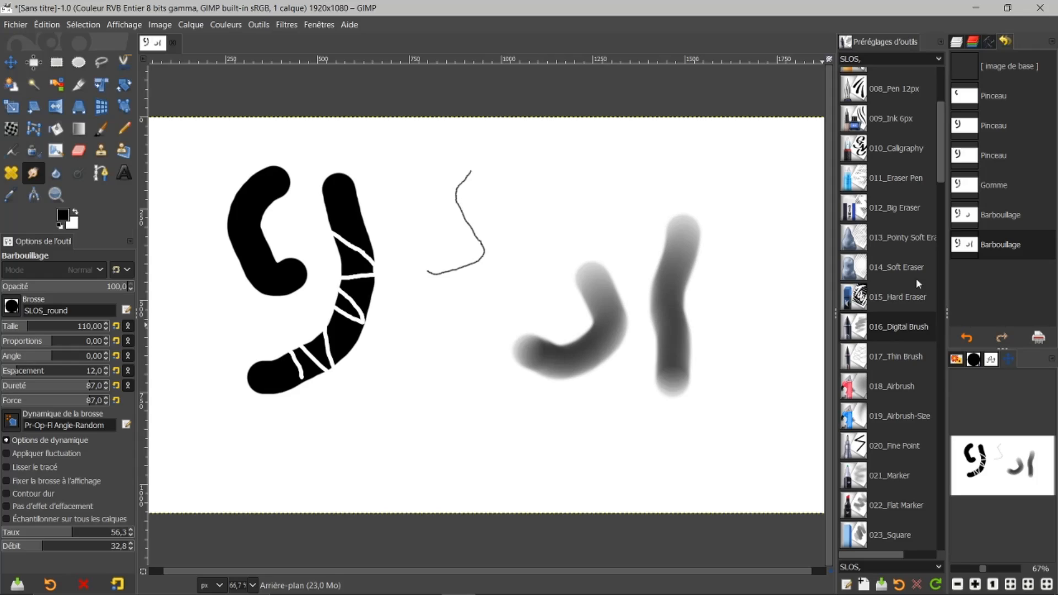
{"action": "left_click", "coordinate": [898, 86]}
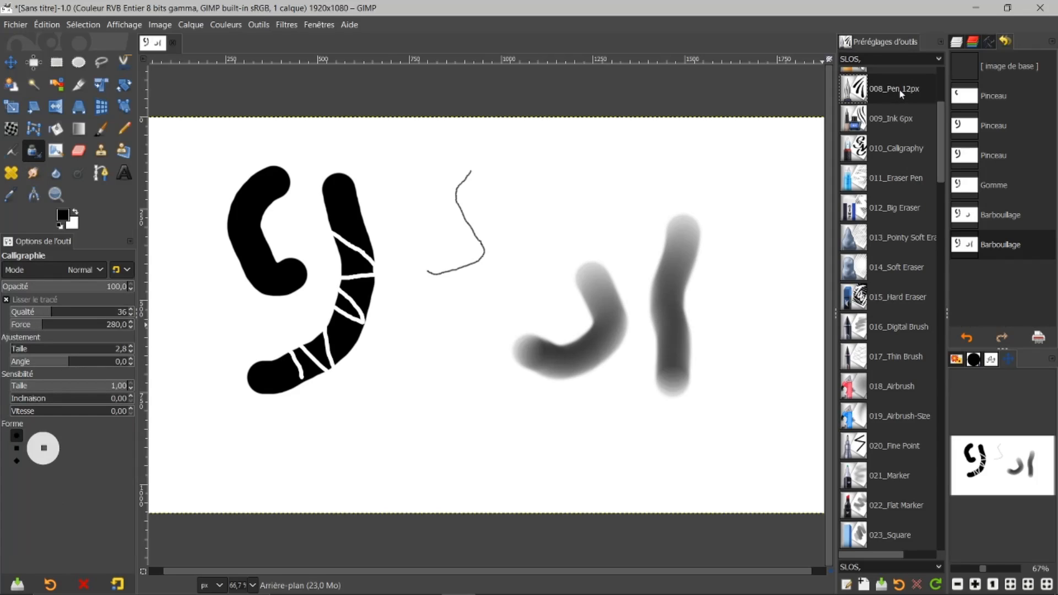
{"action": "mouse_move", "coordinate": [759, 165]}
{"action": "left_mouse_down"}
{"action": "mouse_move", "coordinate": [763, 191]}
{"action": "mouse_move", "coordinate": [744, 232]}
{"action": "left_mouse_up"}
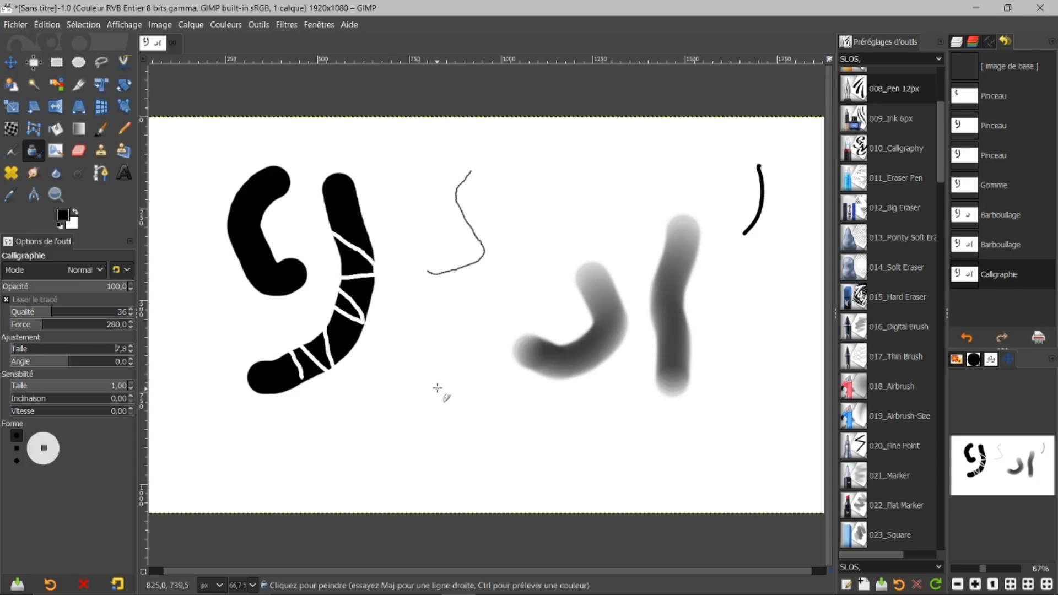
Step: Draw two short strokes below the thick strokes with the Ink tool's round nib, and an L-shaped stroke with the square nib
{"action": "mouse_move", "coordinate": [460, 354]}
{"action": "left_mouse_down"}
{"action": "mouse_move", "coordinate": [439, 376]}
{"action": "mouse_move", "coordinate": [458, 408]}
{"action": "left_mouse_up"}
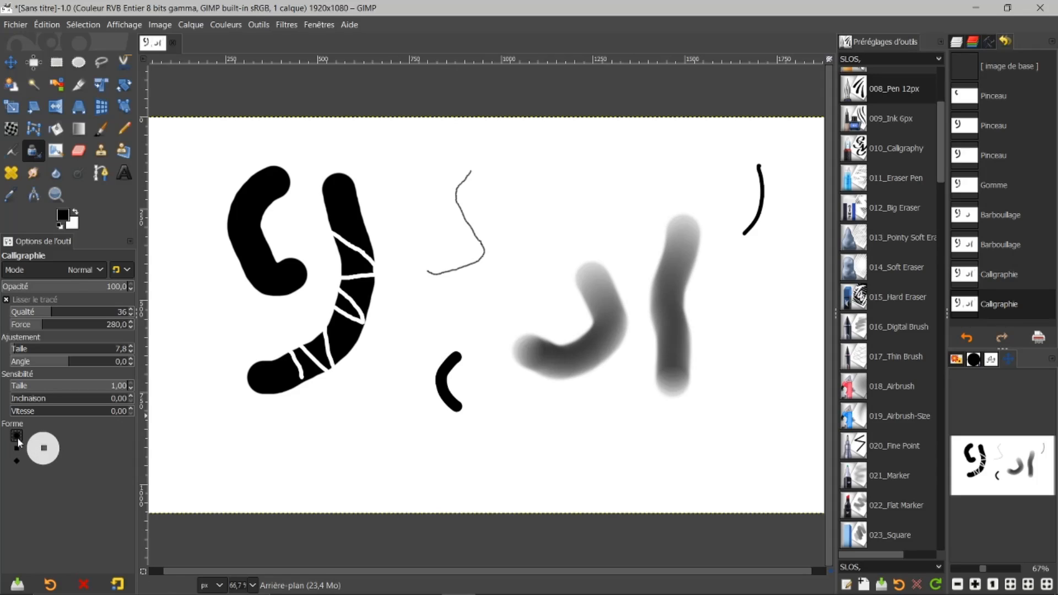
{"action": "left_click_drag", "start_coordinate": [367, 385], "coordinate": [365, 418]}
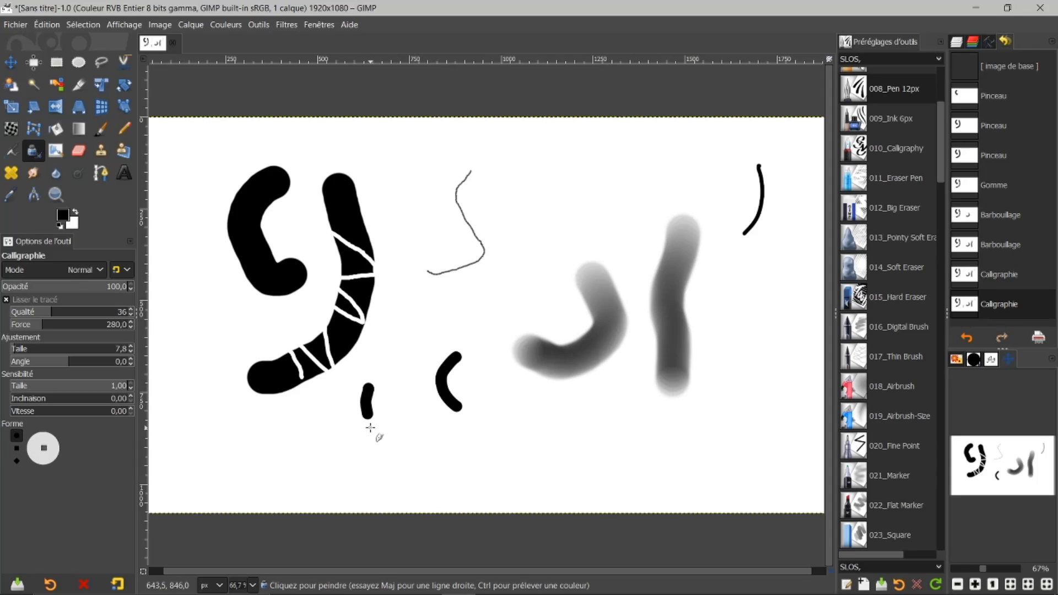
{"action": "left_click", "coordinate": [17, 447]}
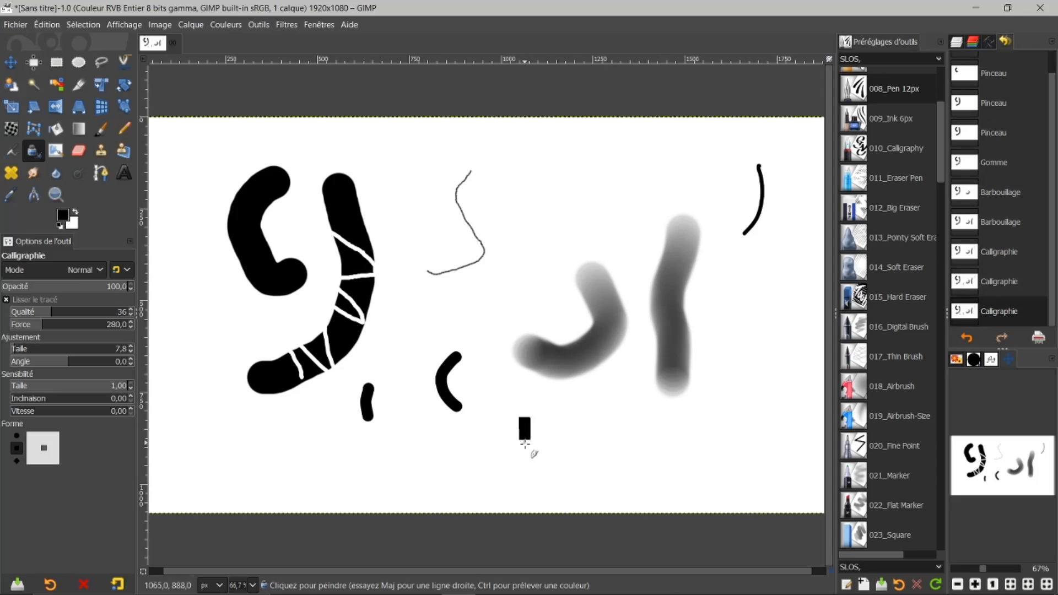
{"action": "left_click_drag", "start_coordinate": [524, 419], "coordinate": [578, 456]}
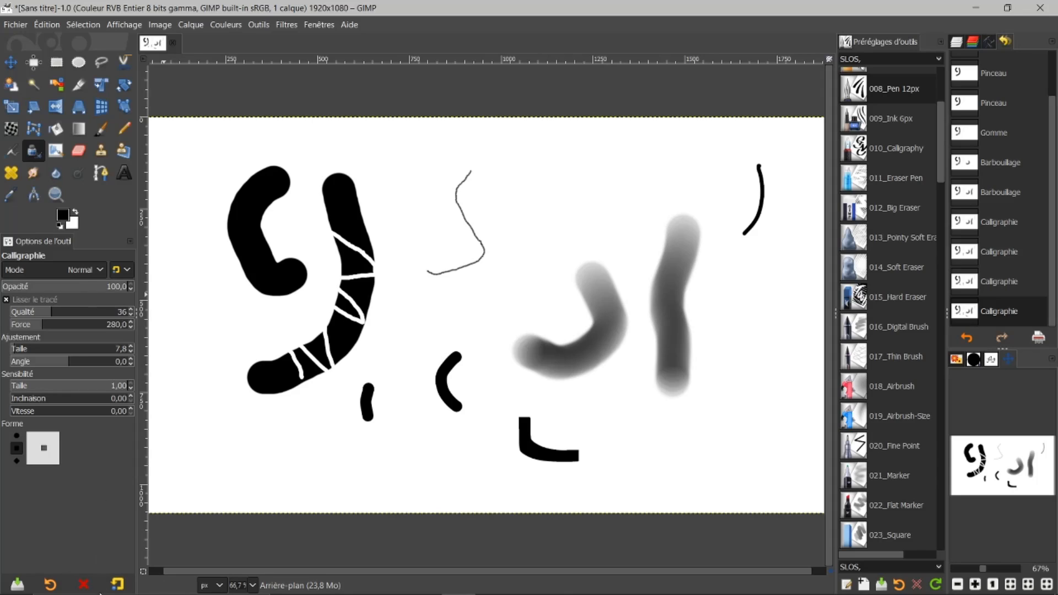
Step: Draw a curve near the canvas's left edge with the ink options reset to defaults, and a thin central curve with 020_Fine Point
{"action": "left_click", "coordinate": [117, 586]}
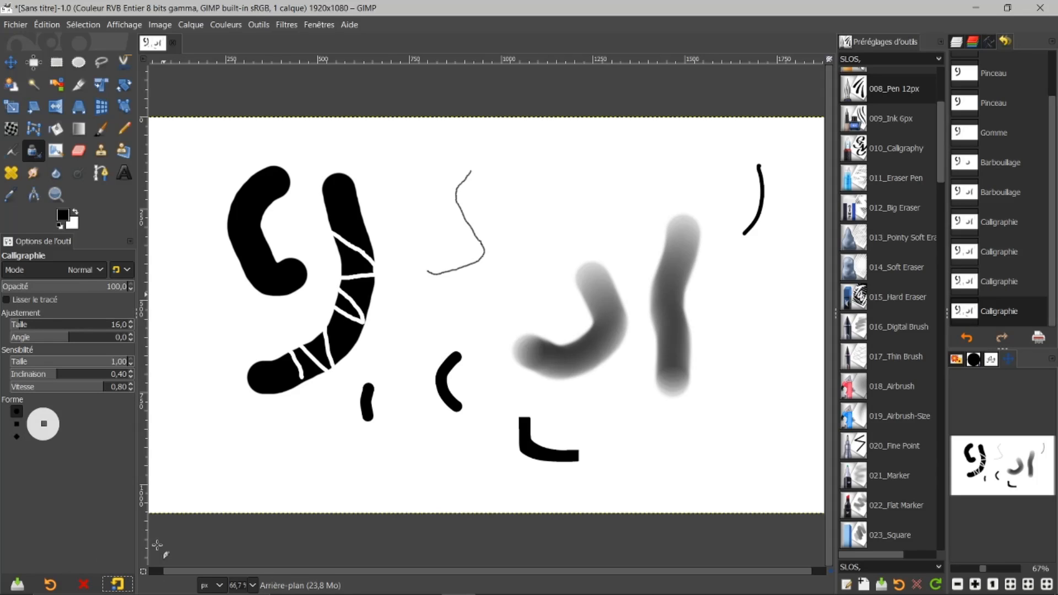
{"action": "mouse_move", "coordinate": [240, 334]}
{"action": "left_mouse_down"}
{"action": "mouse_move", "coordinate": [217, 386]}
{"action": "mouse_move", "coordinate": [242, 414]}
{"action": "left_mouse_up"}
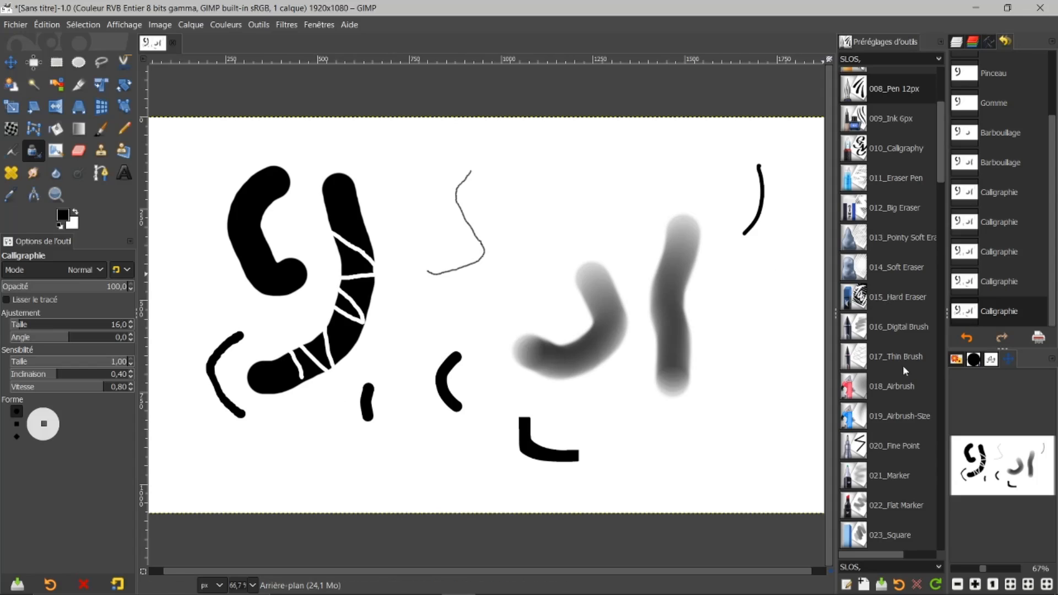
{"action": "scroll", "coordinate": [905, 379], "scroll_direction": "down", "scroll_amount": 1}
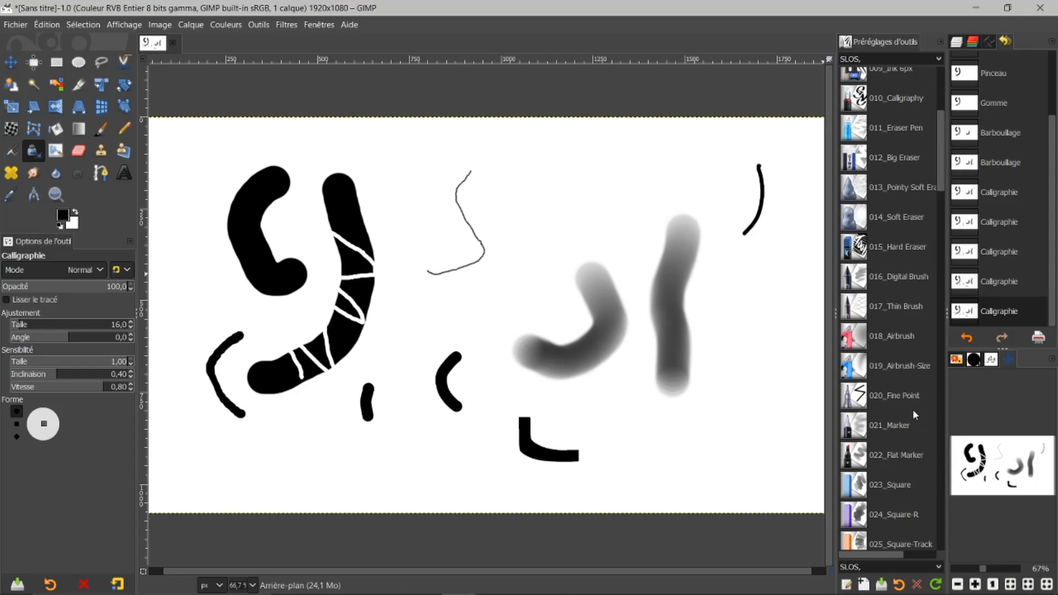
{"action": "left_click", "coordinate": [897, 396]}
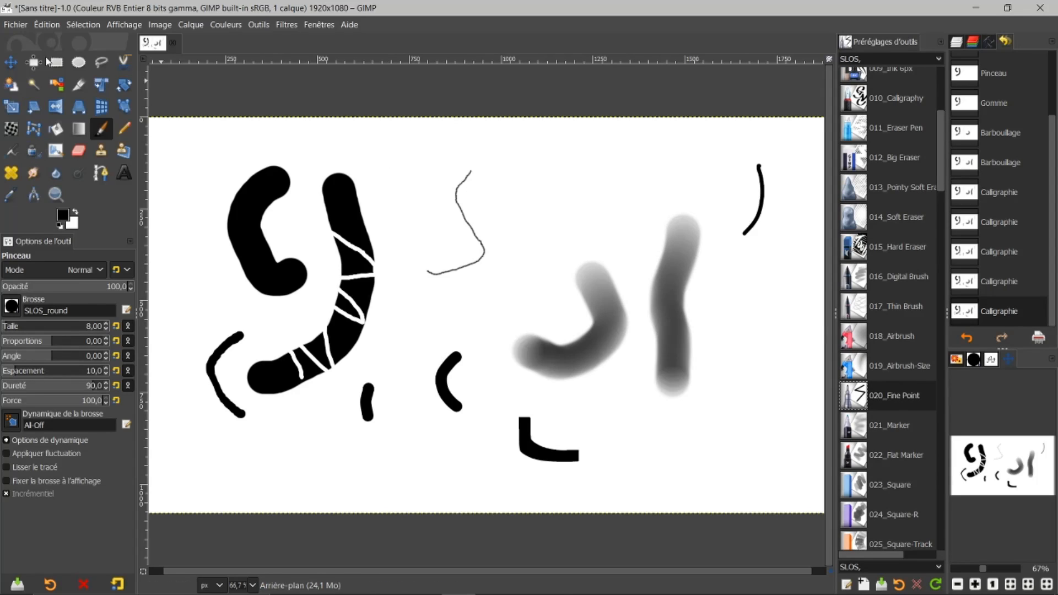
{"action": "mouse_move", "coordinate": [531, 216]}
{"action": "left_mouse_down"}
{"action": "mouse_move", "coordinate": [517, 271]}
{"action": "mouse_move", "coordinate": [462, 298]}
{"action": "left_mouse_up"}
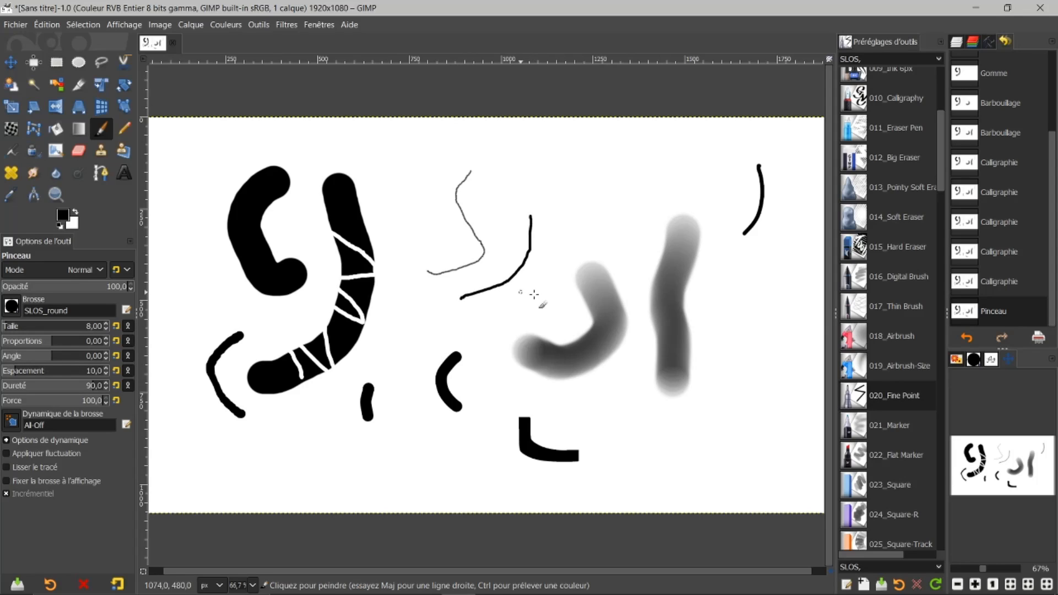
Step: Paint a thick S-shaped stroke mid-canvas with 025_Square-Track, and a long textured arc around the soft grey strokes with 032_Pastel-3
{"action": "scroll", "coordinate": [854, 381], "scroll_direction": "down", "scroll_amount": 2}
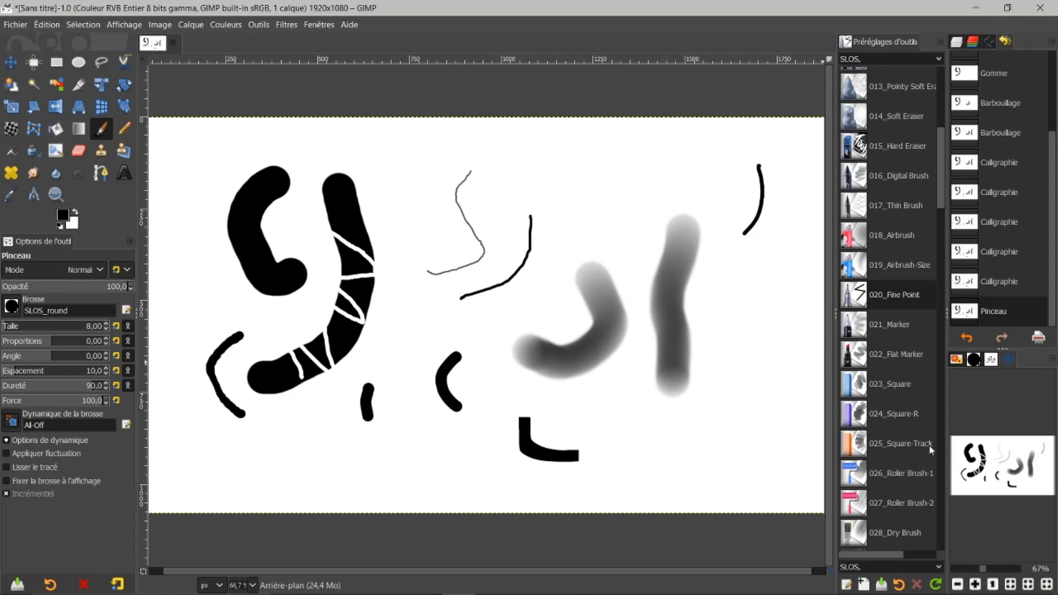
{"action": "left_click", "coordinate": [886, 446]}
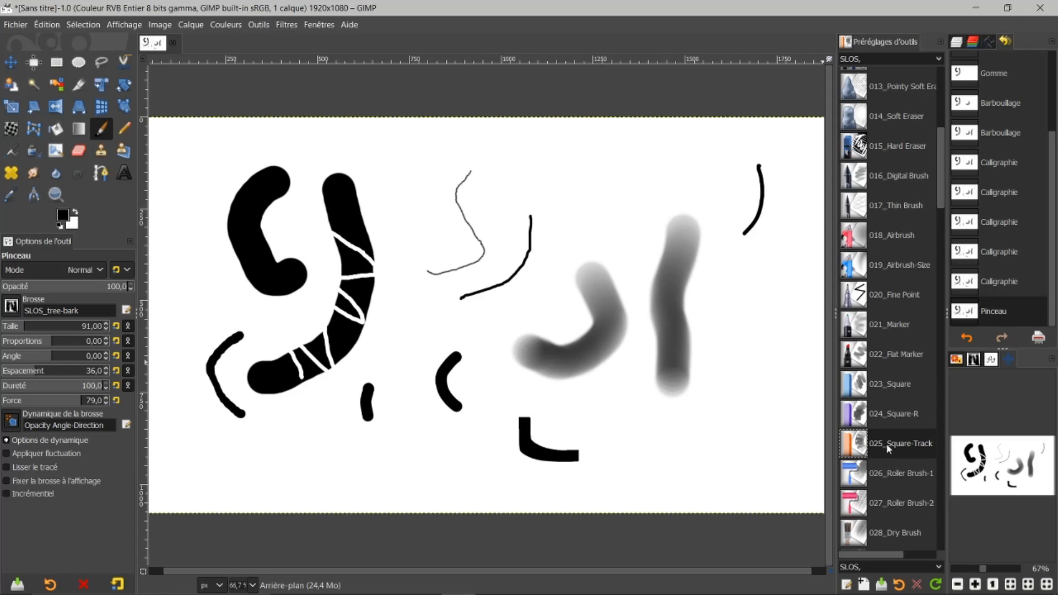
{"action": "mouse_move", "coordinate": [567, 204]}
{"action": "left_mouse_down"}
{"action": "mouse_move", "coordinate": [587, 243]}
{"action": "mouse_move", "coordinate": [561, 278]}
{"action": "mouse_move", "coordinate": [493, 303]}
{"action": "mouse_move", "coordinate": [467, 348]}
{"action": "left_mouse_up"}
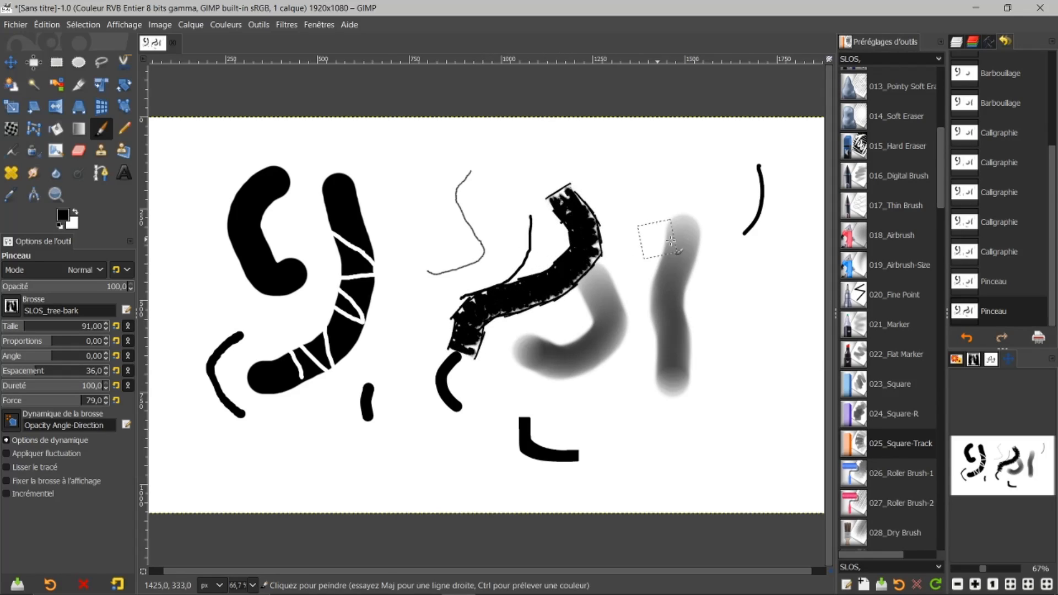
{"action": "scroll", "coordinate": [923, 370], "scroll_direction": "down", "scroll_amount": 5}
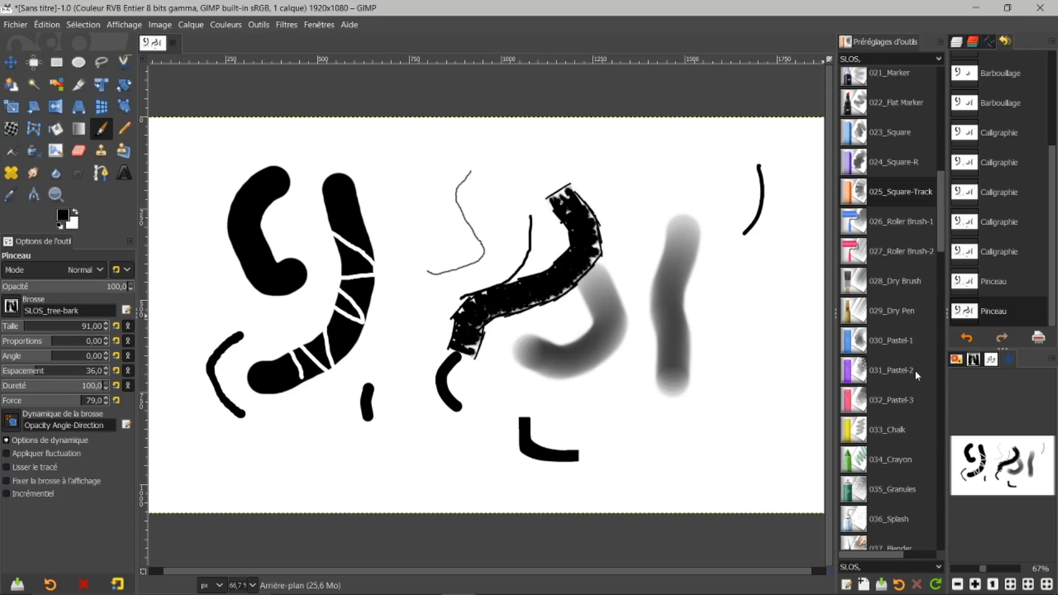
{"action": "left_click", "coordinate": [892, 399]}
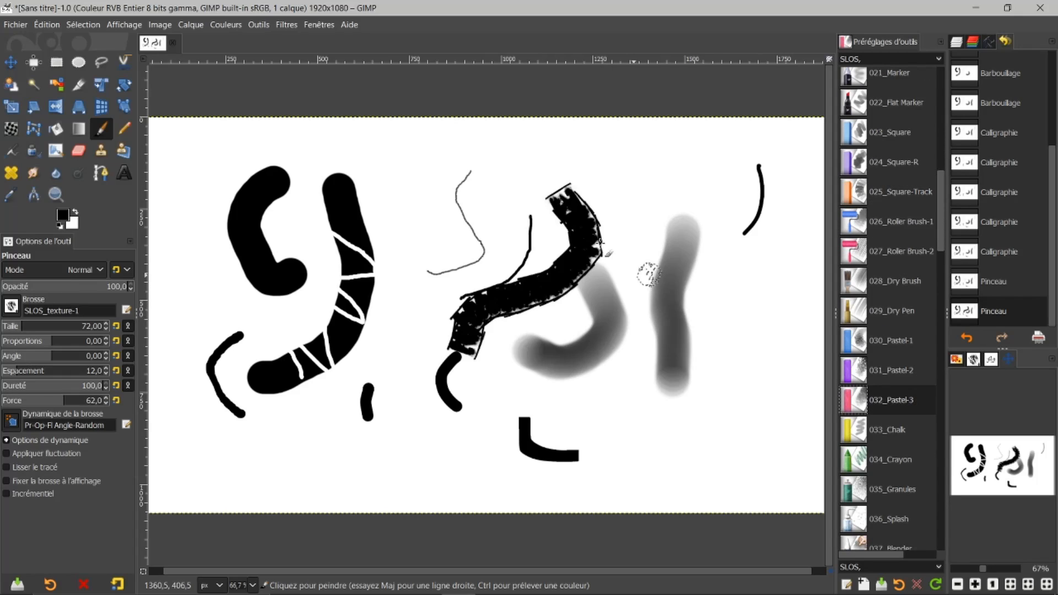
{"action": "mouse_move", "coordinate": [598, 196]}
{"action": "left_mouse_down"}
{"action": "mouse_move", "coordinate": [633, 201]}
{"action": "mouse_move", "coordinate": [696, 236]}
{"action": "mouse_move", "coordinate": [719, 296]}
{"action": "mouse_move", "coordinate": [698, 387]}
{"action": "mouse_move", "coordinate": [633, 444]}
{"action": "left_mouse_up"}
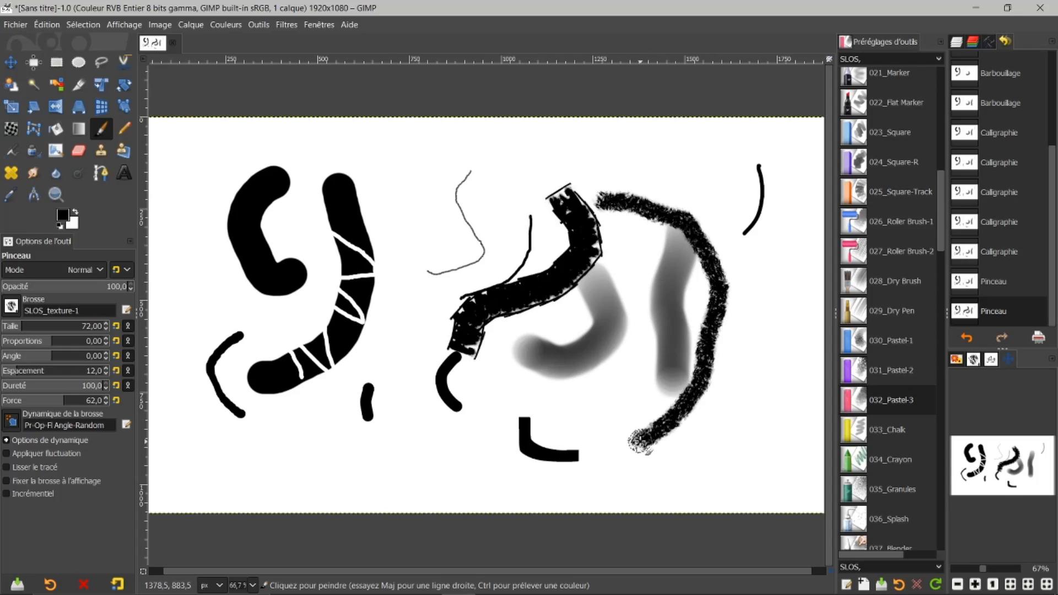
Step: Paint two wavy strokes in red (de0f0f) on the canvas's left half, setting the brush size to 27 for the second one
{"action": "left_click", "coordinate": [64, 218]}
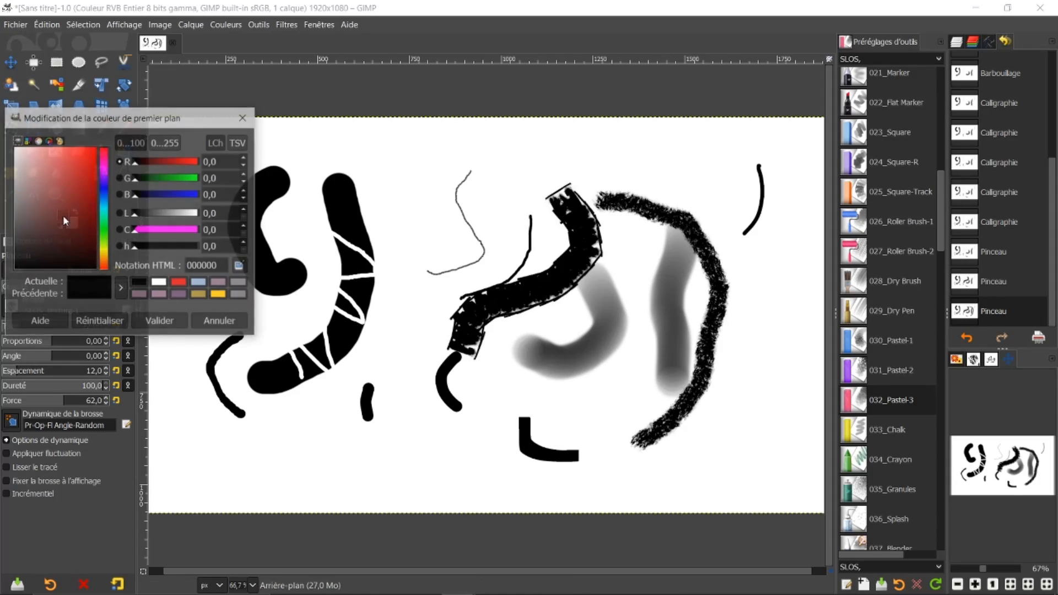
{"action": "left_click", "coordinate": [178, 281]}
{"action": "mouse_move", "coordinate": [406, 216]}
{"action": "left_mouse_down"}
{"action": "mouse_move", "coordinate": [409, 261]}
{"action": "mouse_move", "coordinate": [384, 367]}
{"action": "mouse_move", "coordinate": [410, 397]}
{"action": "left_mouse_up"}
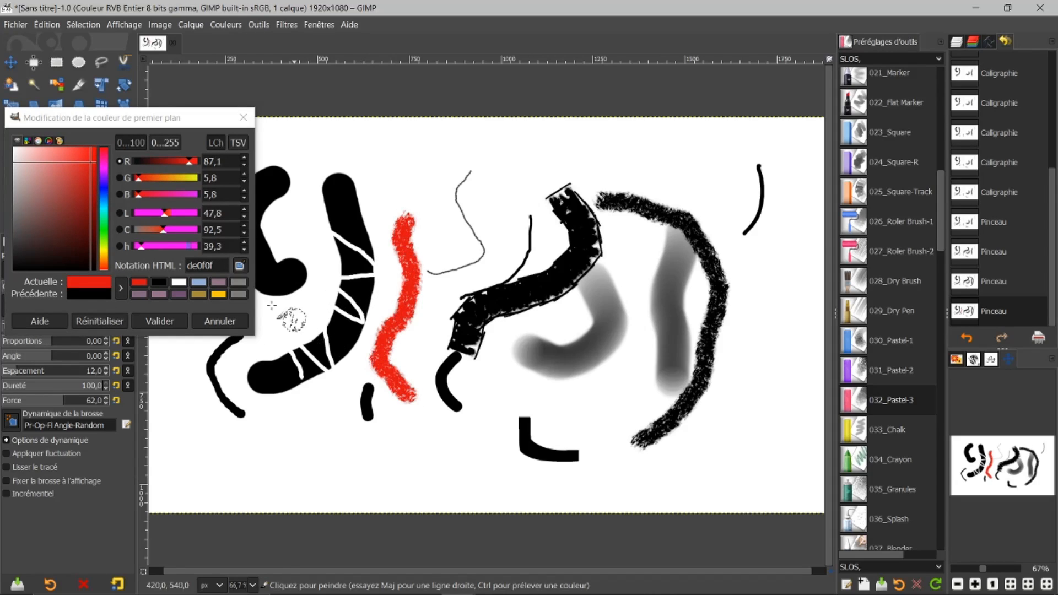
{"action": "left_click", "coordinate": [160, 321]}
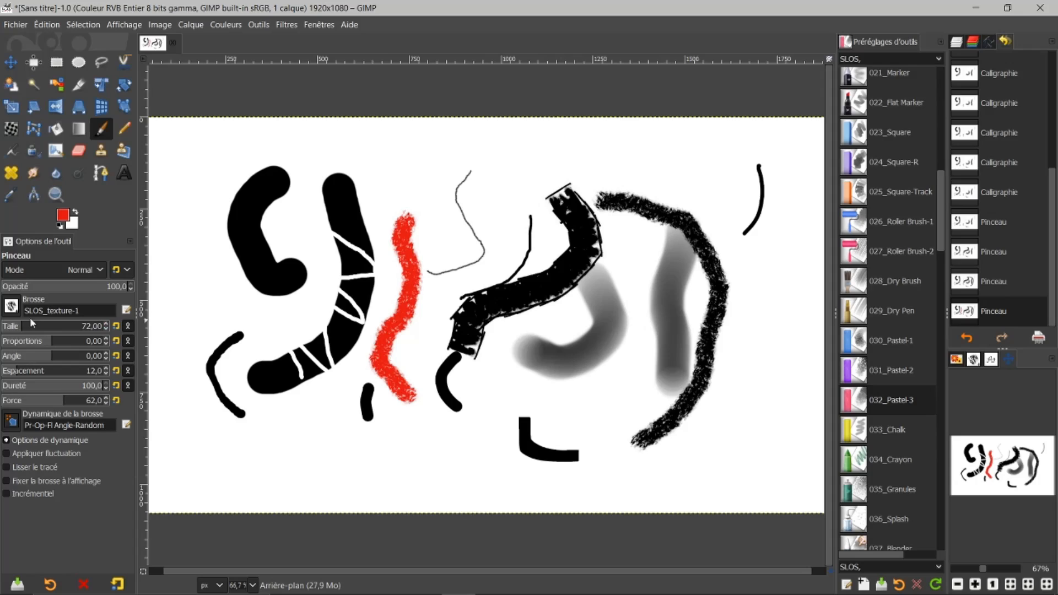
{"action": "left_click_drag", "start_coordinate": [21, 329], "coordinate": [11, 328]}
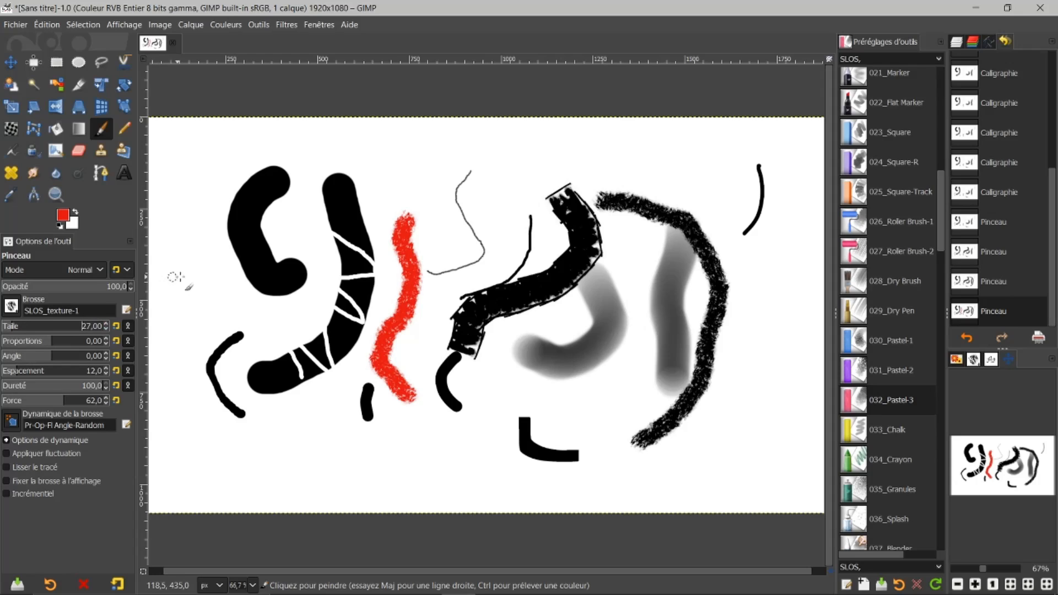
{"action": "mouse_move", "coordinate": [175, 275]}
{"action": "left_mouse_down"}
{"action": "mouse_move", "coordinate": [215, 349]}
{"action": "mouse_move", "coordinate": [189, 402]}
{"action": "mouse_move", "coordinate": [236, 439]}
{"action": "left_mouse_up"}
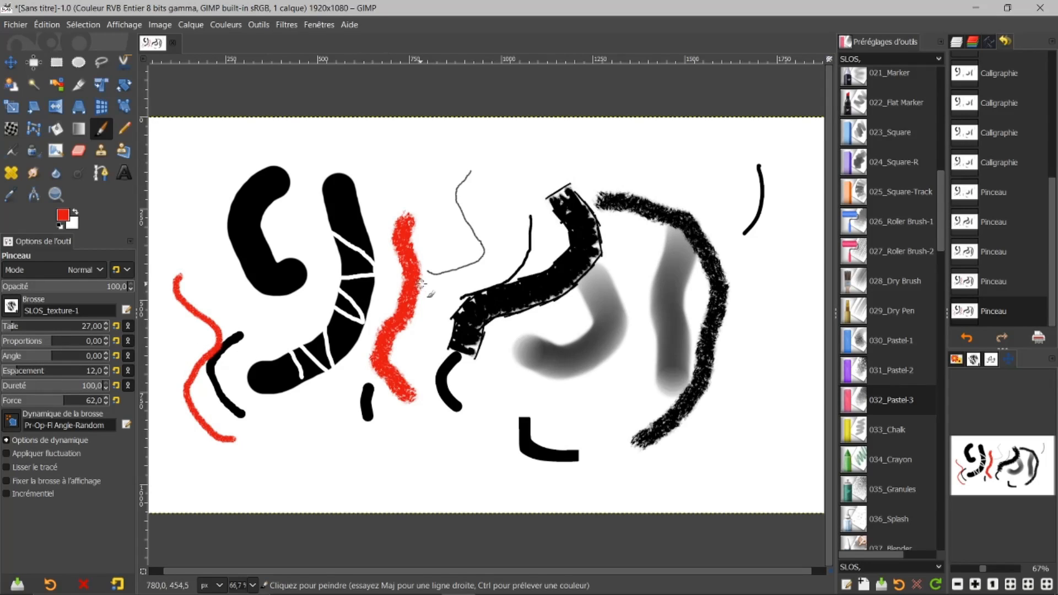
Step: Clear the SLOS tag filter from the tool presets list
{"action": "left_click", "coordinate": [938, 58]}
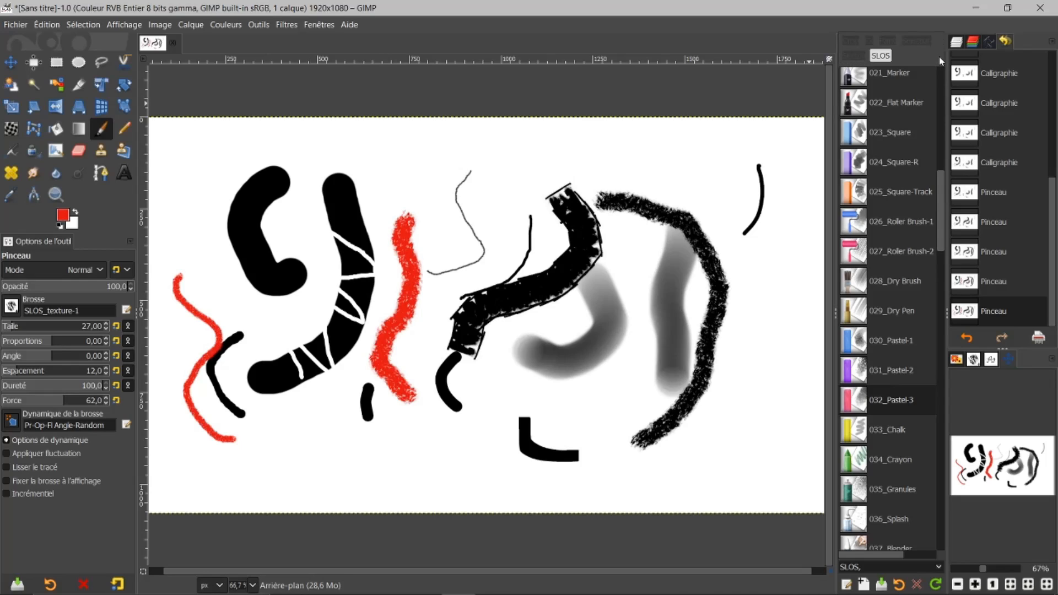
{"action": "left_click", "coordinate": [880, 56]}
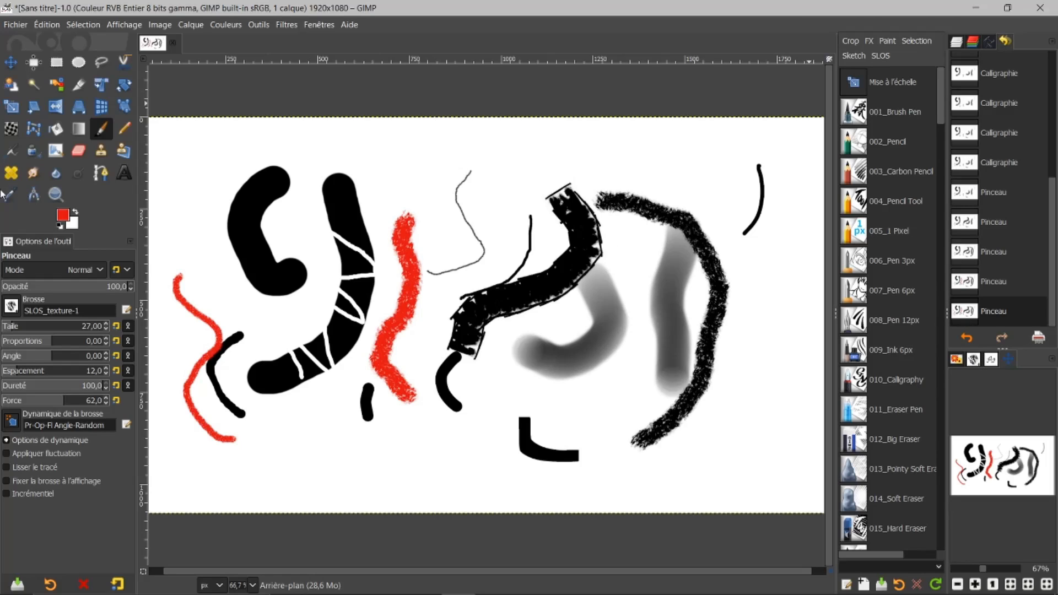
Step: Choose the 2. Hardness 100 brush, reset the Paintbrush options to defaults, and paint a short black curve near the canvas's lower-left corner
{"action": "left_click", "coordinate": [11, 307]}
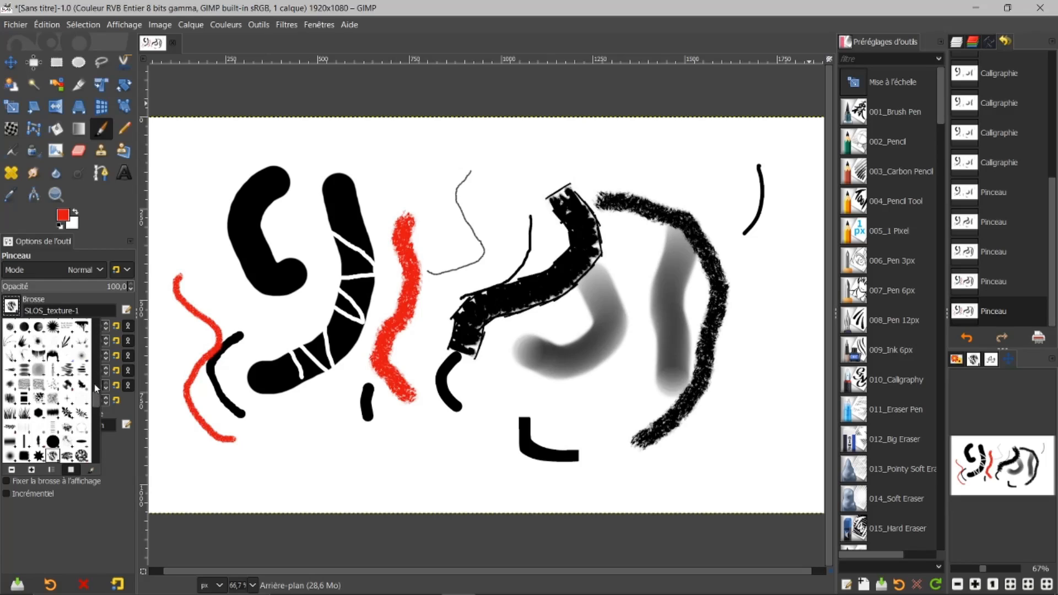
{"action": "left_click_drag", "start_coordinate": [96, 399], "coordinate": [99, 323]}
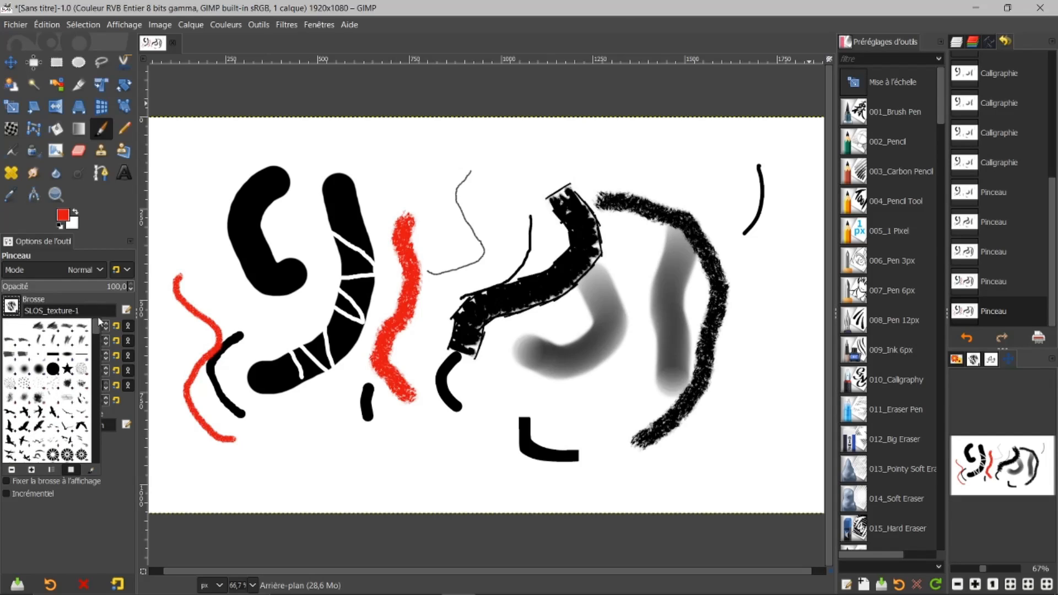
{"action": "left_click", "coordinate": [52, 369]}
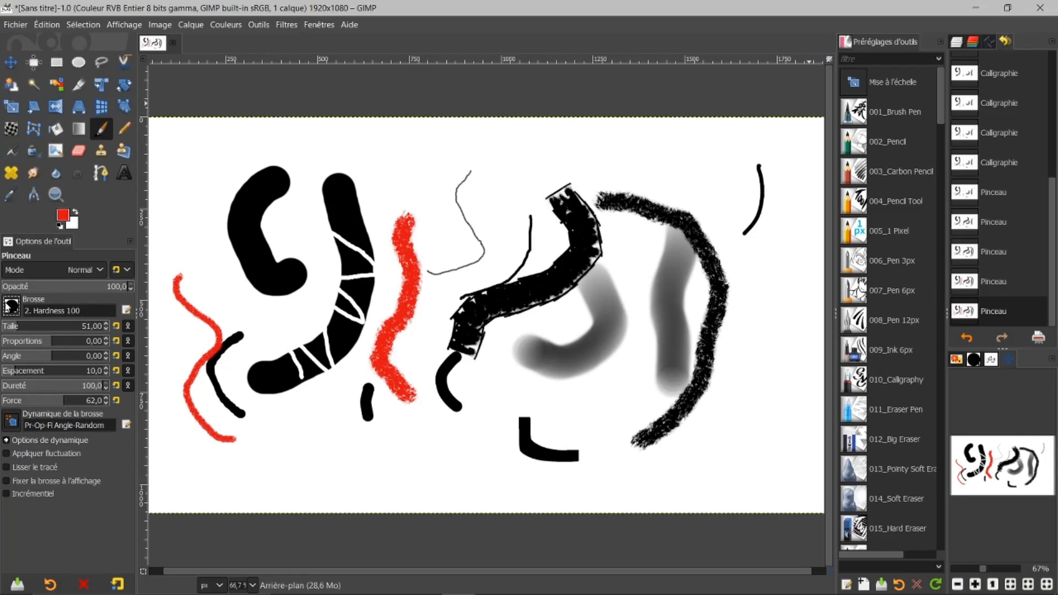
{"action": "left_click", "coordinate": [118, 583]}
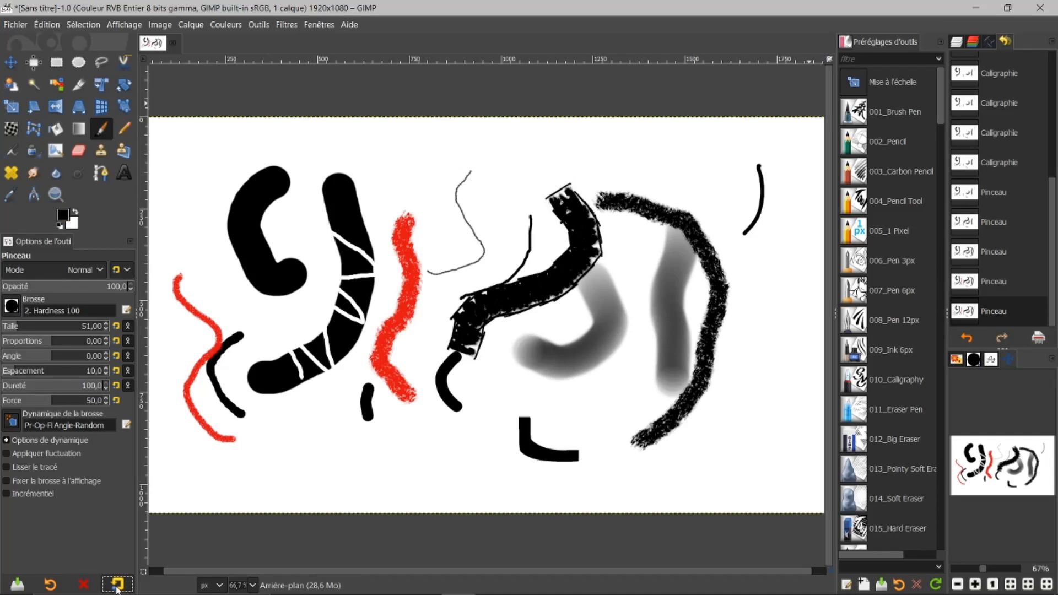
{"action": "mouse_move", "coordinate": [281, 457]}
{"action": "left_mouse_down"}
{"action": "mouse_move", "coordinate": [286, 471]}
{"action": "mouse_move", "coordinate": [336, 469]}
{"action": "left_mouse_up"}
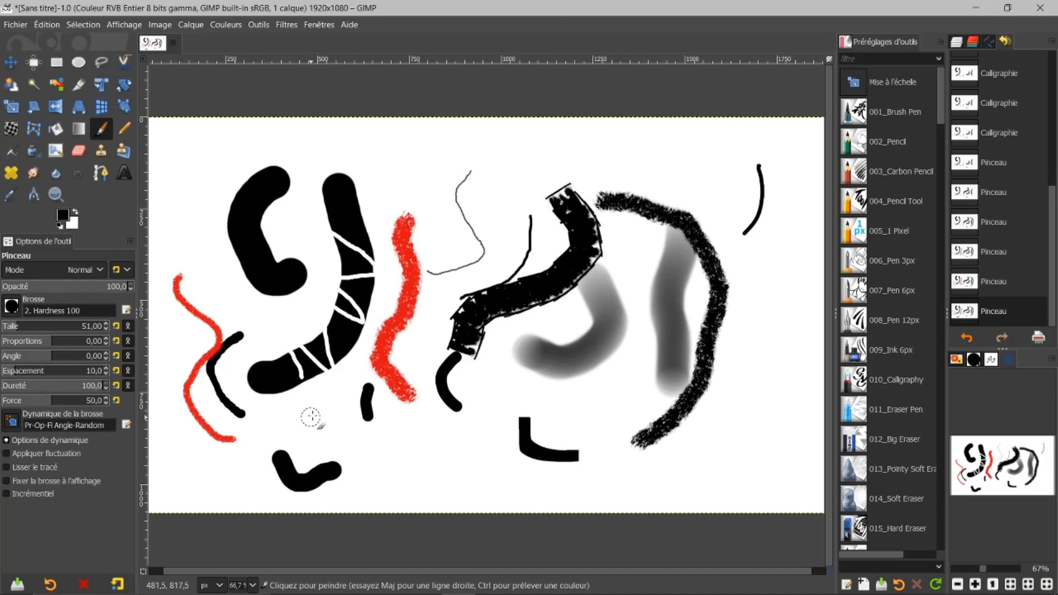
Step: Show the brush collection in the dock and choose the 2. Star brush
{"action": "left_click", "coordinate": [974, 359]}
{"action": "left_click", "coordinate": [993, 404]}
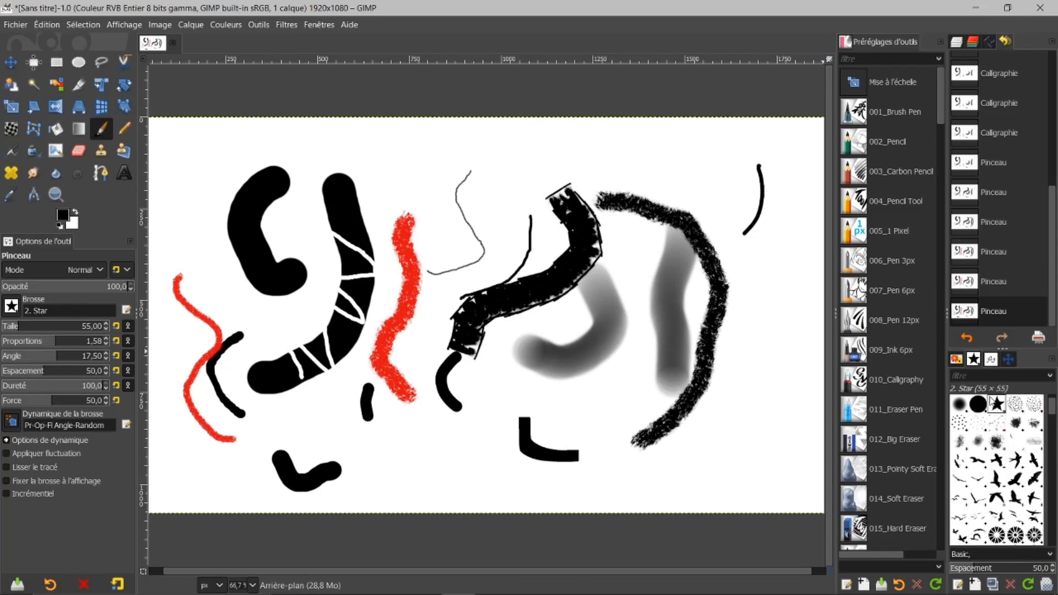
{"action": "scroll", "coordinate": [1052, 431], "scroll_direction": "up", "scroll_amount": 3}
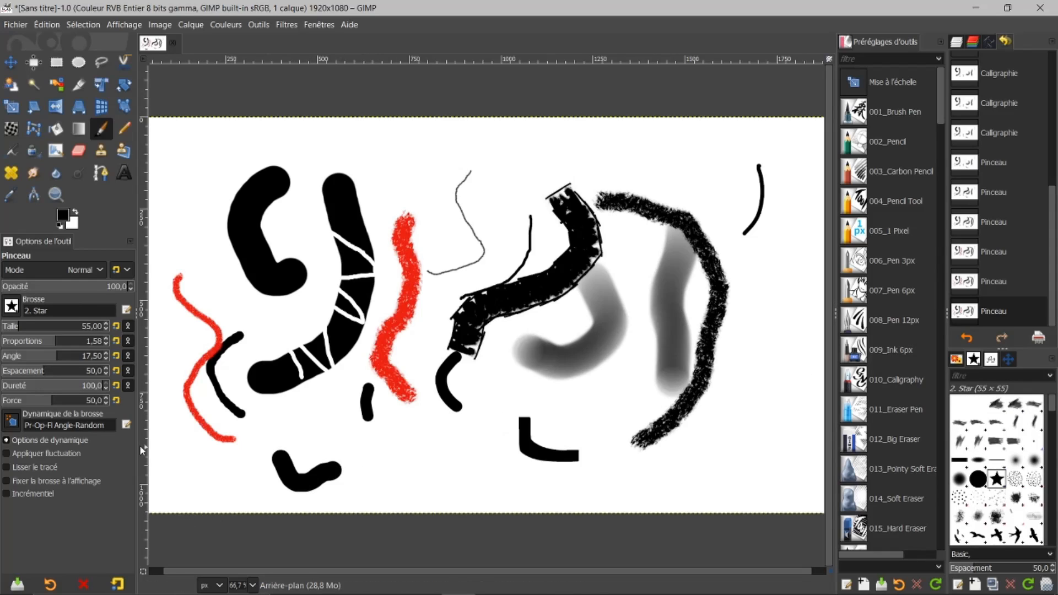
Step: View the Pr-Op-Fl Angle-Random mapping matrix in the brush dynamics editor, and close the editor
{"action": "left_click", "coordinate": [126, 424]}
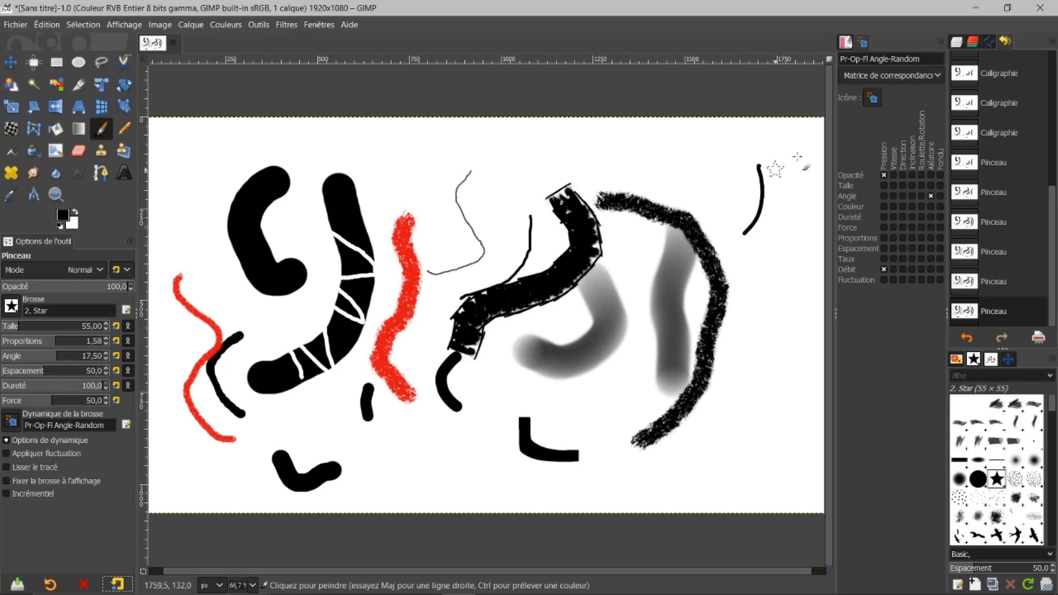
{"action": "left_click", "coordinate": [943, 43]}
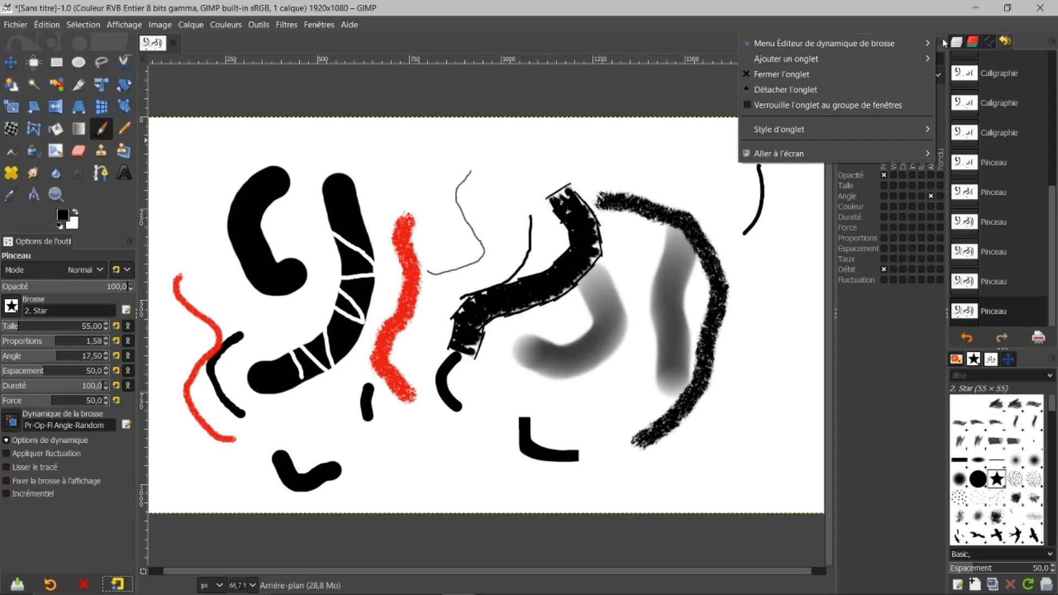
{"action": "mouse_move", "coordinate": [821, 57]}
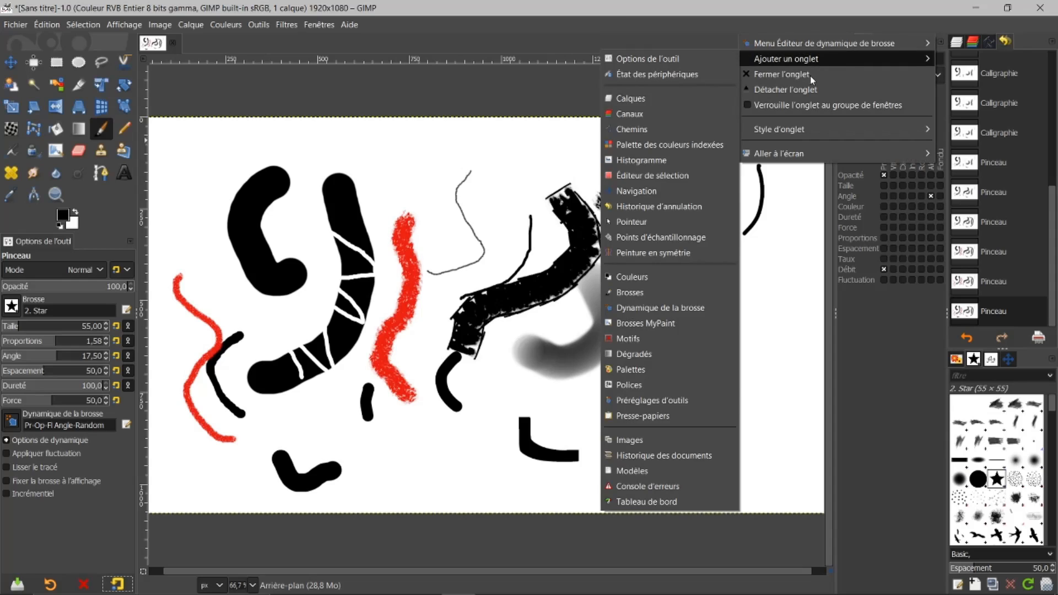
{"action": "left_click", "coordinate": [811, 74]}
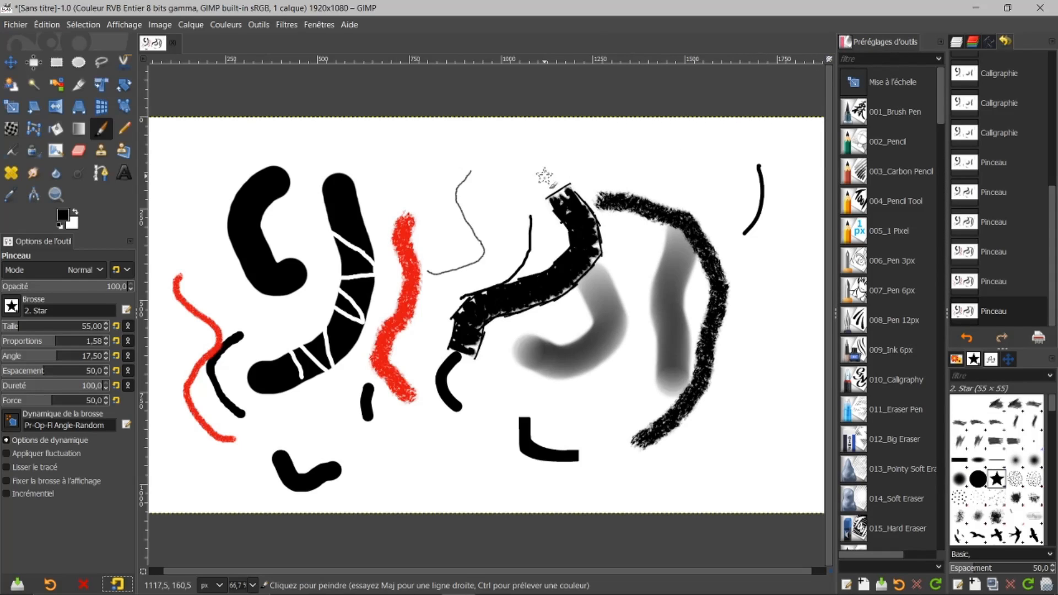
Step: Paint two short vertical strokes near the canvas's upper middle with the Star brush
{"action": "left_click_drag", "start_coordinate": [532, 161], "coordinate": [546, 220]}
{"action": "left_click_drag", "start_coordinate": [610, 158], "coordinate": [620, 247]}
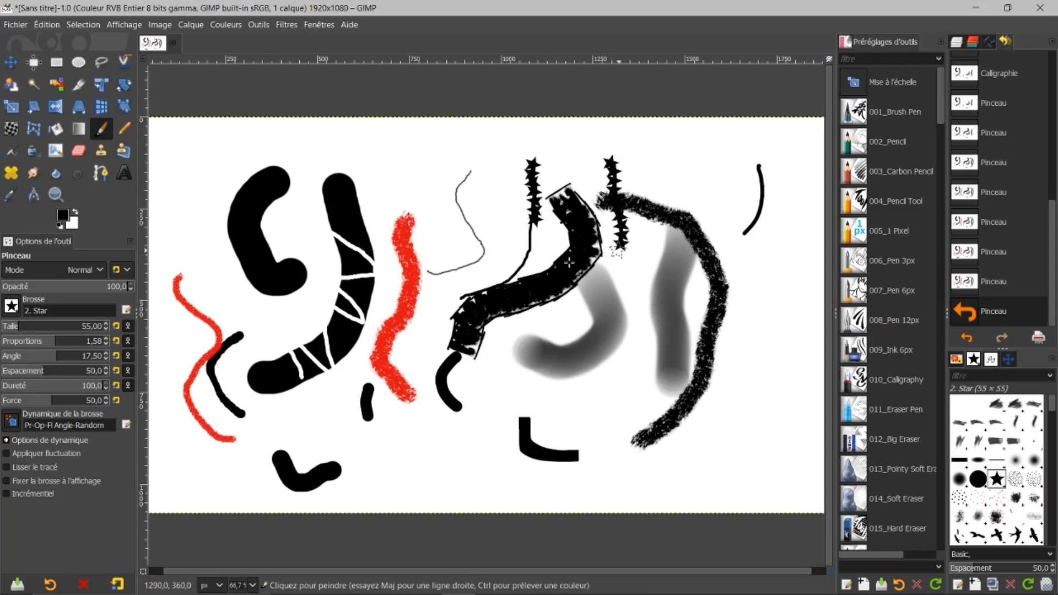
Step: Set the Paintbrush's brush dynamics to Dynamics Off
{"action": "left_click", "coordinate": [11, 422]}
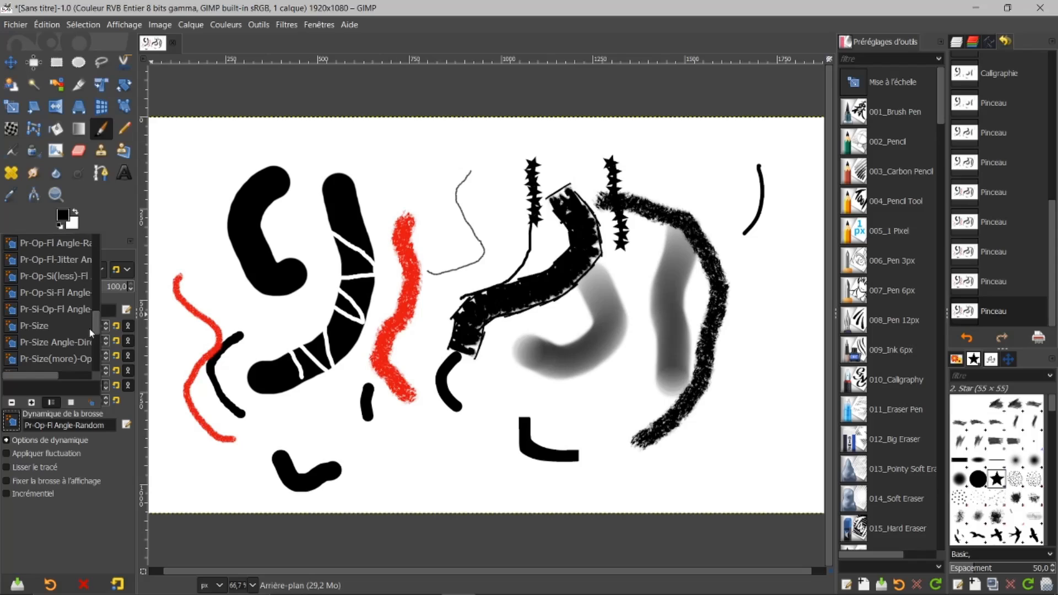
{"action": "left_click_drag", "start_coordinate": [95, 325], "coordinate": [103, 243]}
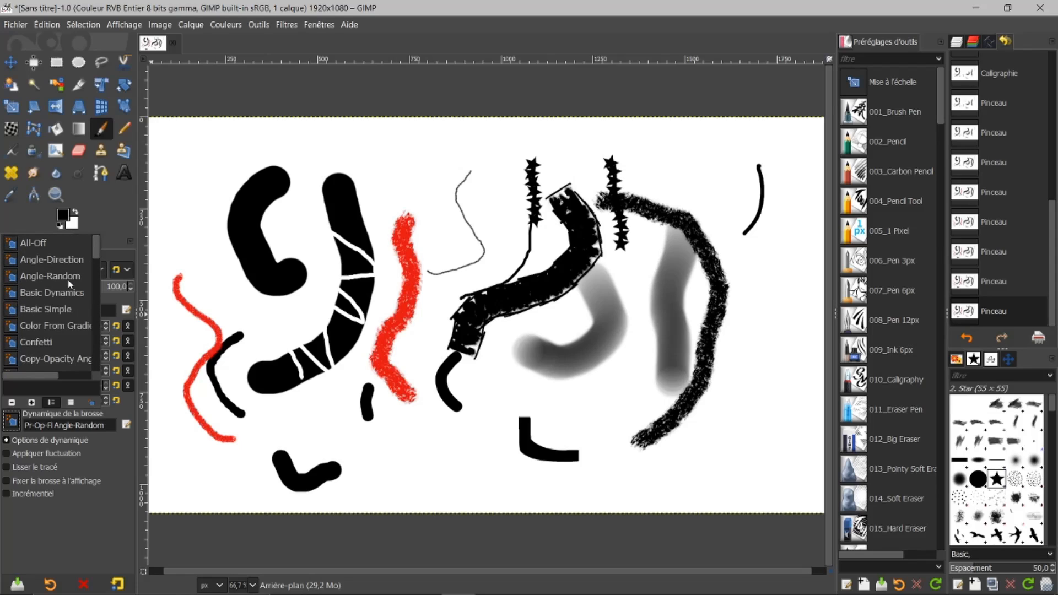
{"action": "scroll", "coordinate": [67, 279], "scroll_direction": "down", "scroll_amount": 4}
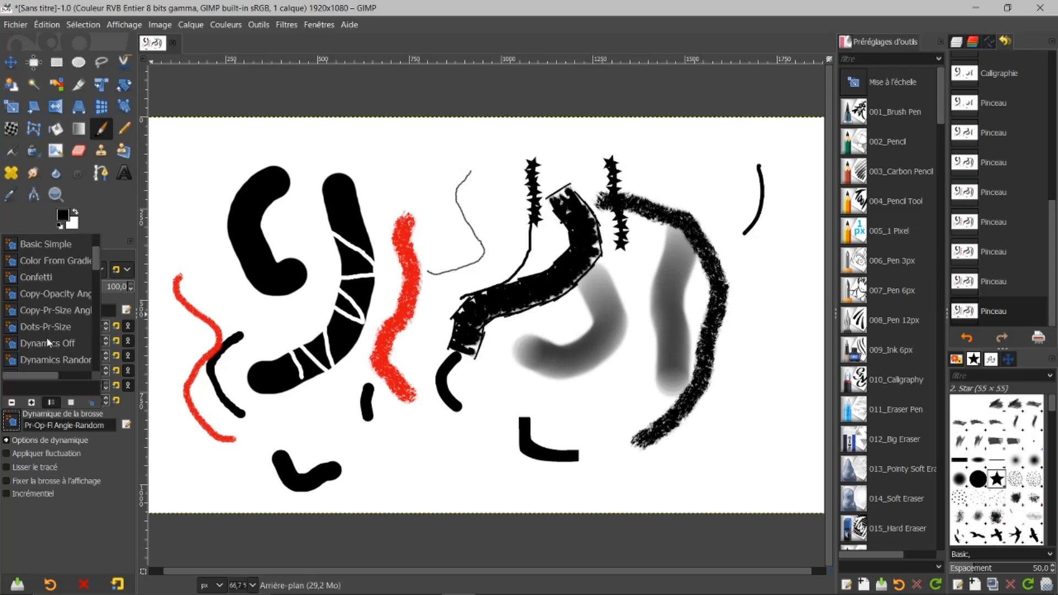
{"action": "left_click", "coordinate": [44, 342]}
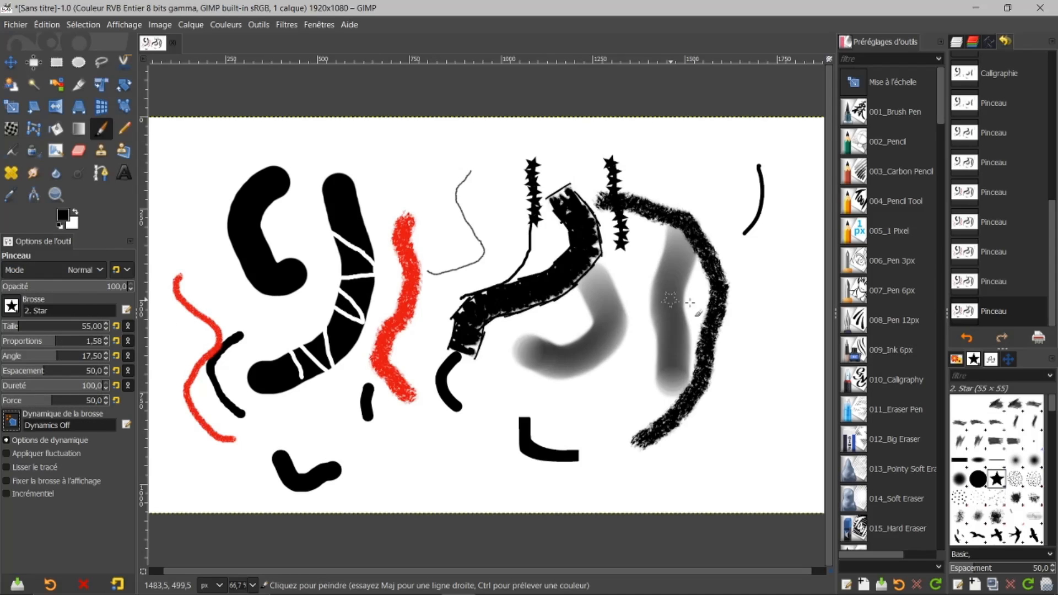
Step: Choose the 2. Hardness 100 brush and paint three short black strokes across the canvas's lower middle
{"action": "left_click", "coordinate": [977, 478]}
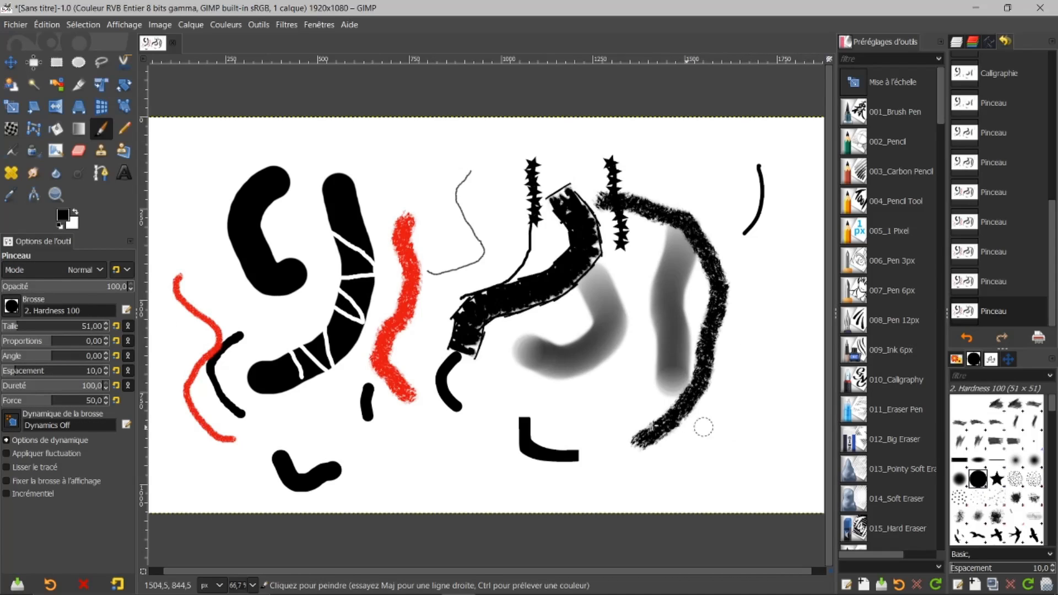
{"action": "mouse_move", "coordinate": [363, 410]}
{"action": "left_mouse_down"}
{"action": "mouse_move", "coordinate": [397, 452]}
{"action": "mouse_move", "coordinate": [473, 447]}
{"action": "left_mouse_up"}
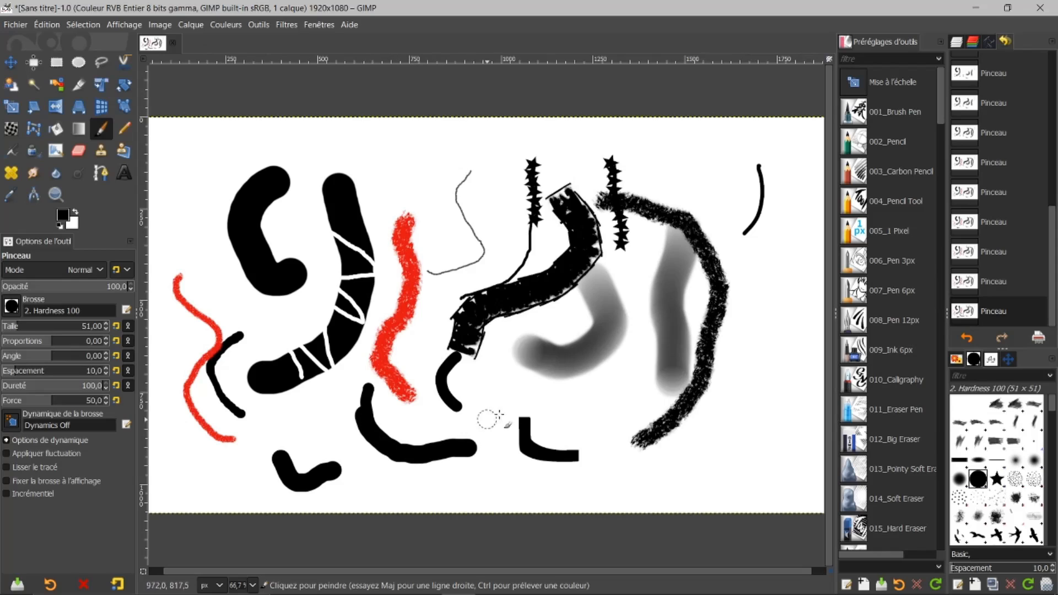
{"action": "left_click_drag", "start_coordinate": [525, 388], "coordinate": [503, 473]}
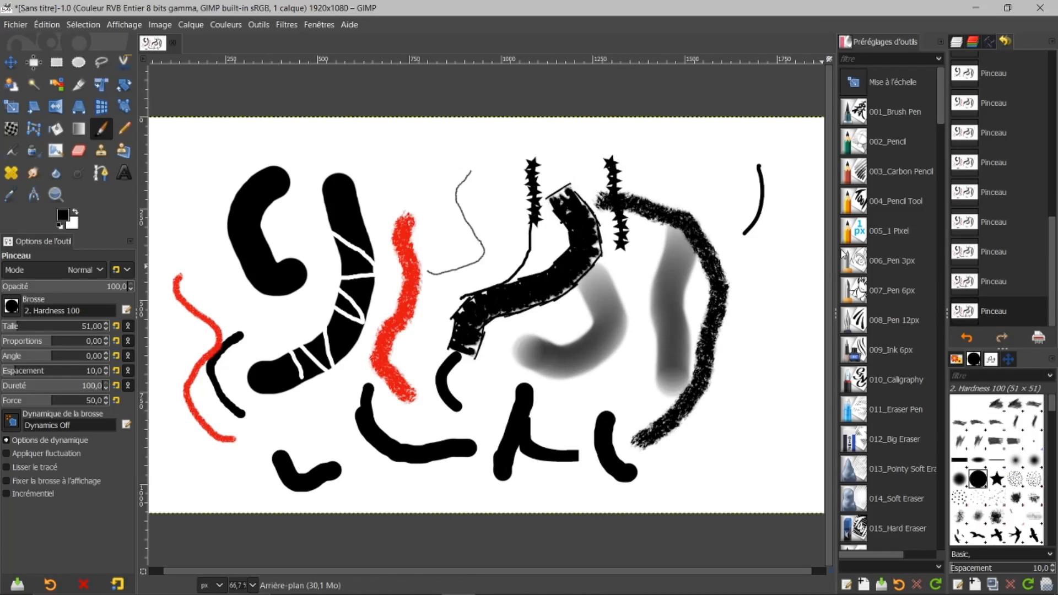